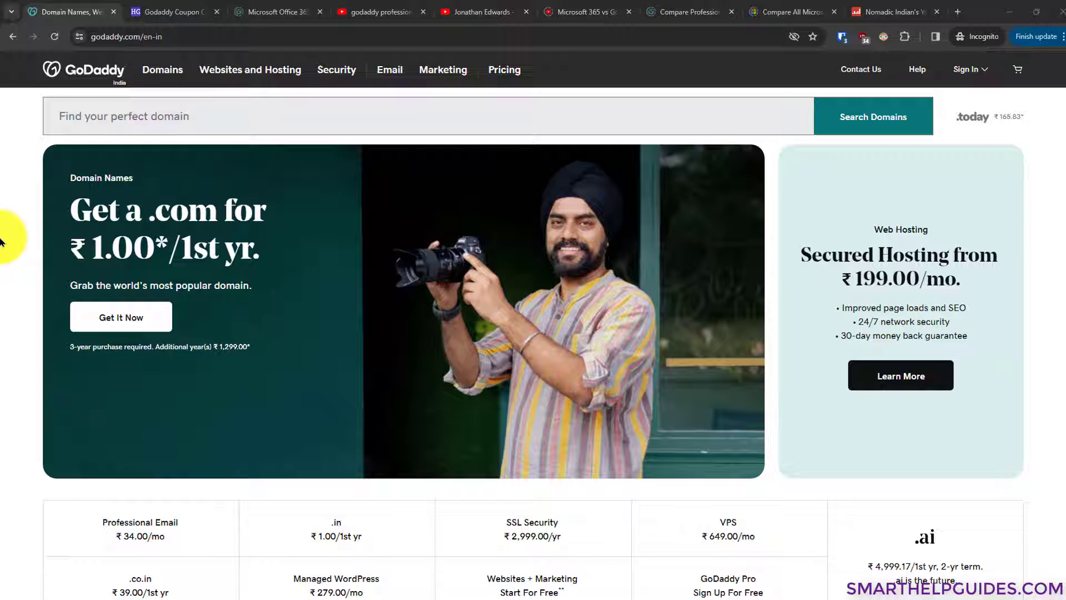
- Check the GoDaddy coupon codes page, then go back to GoDaddy's Email and Microsoft 365 page
left_click(177, 11)
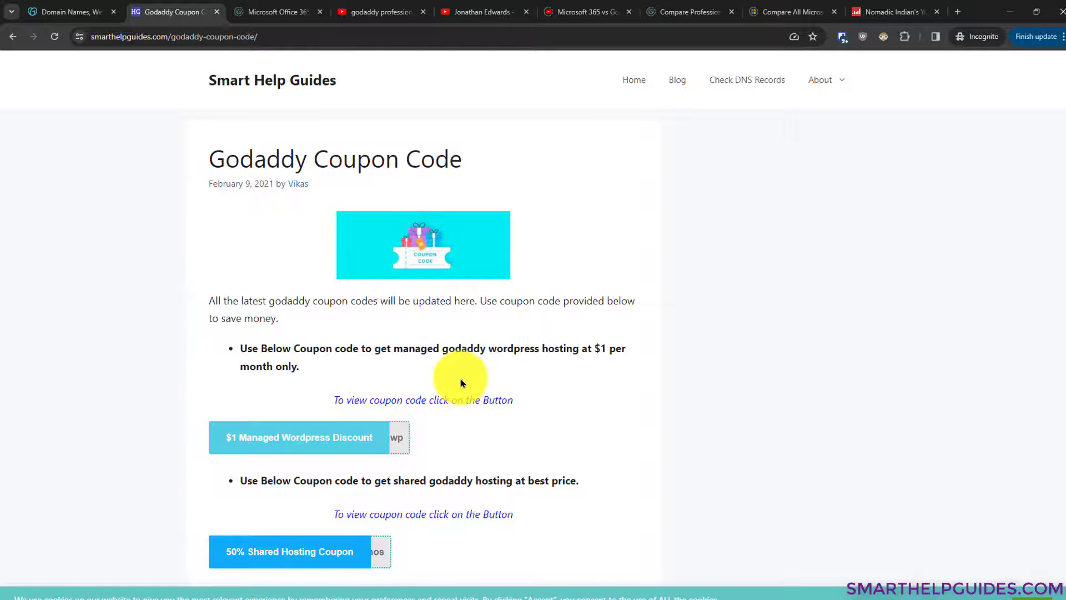
left_click(86, 10)
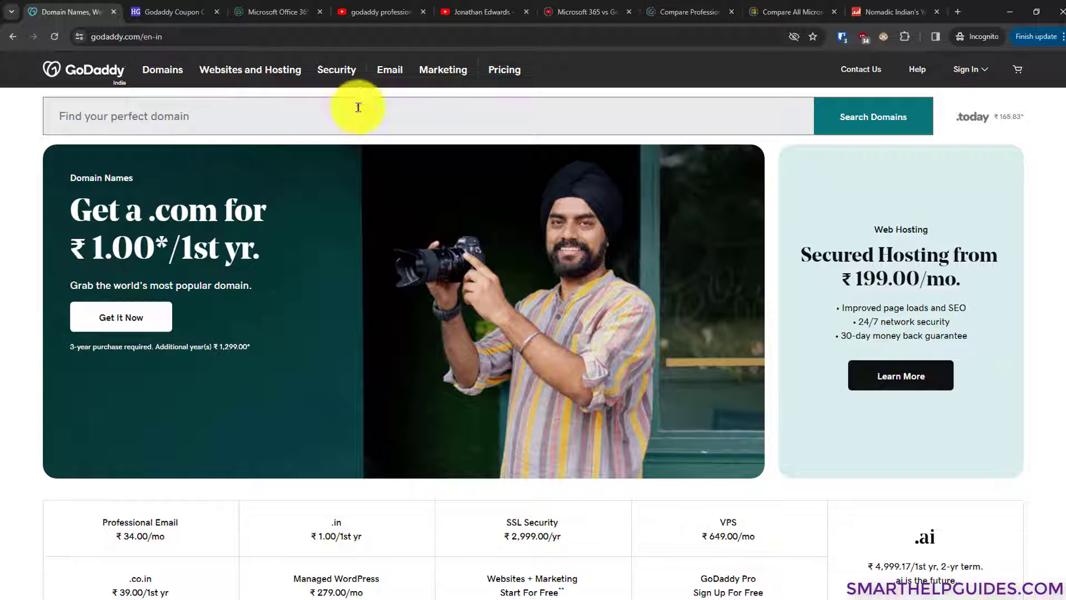
left_click(388, 69)
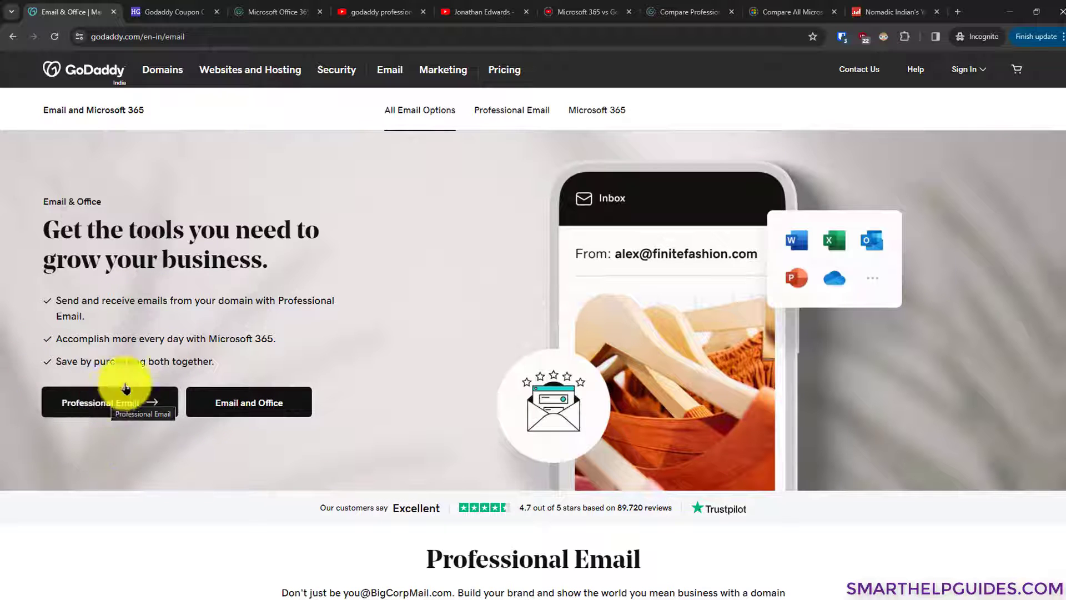
- Open the Professional Email page showing Individual at ₹34.00 and Team at ₹89.00 per user/month
left_click(520, 102)
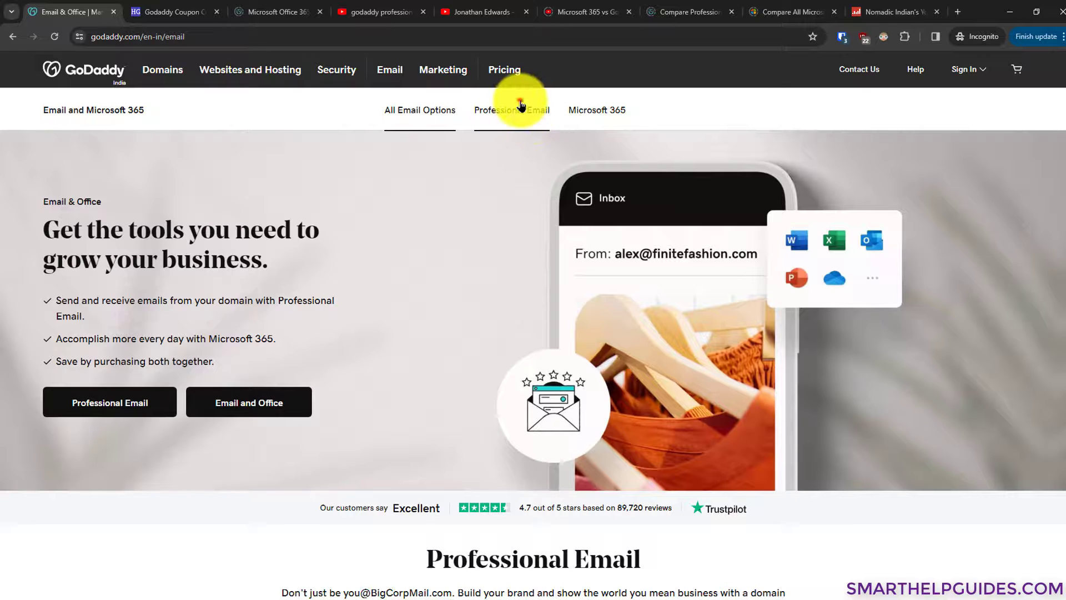
left_click(507, 108)
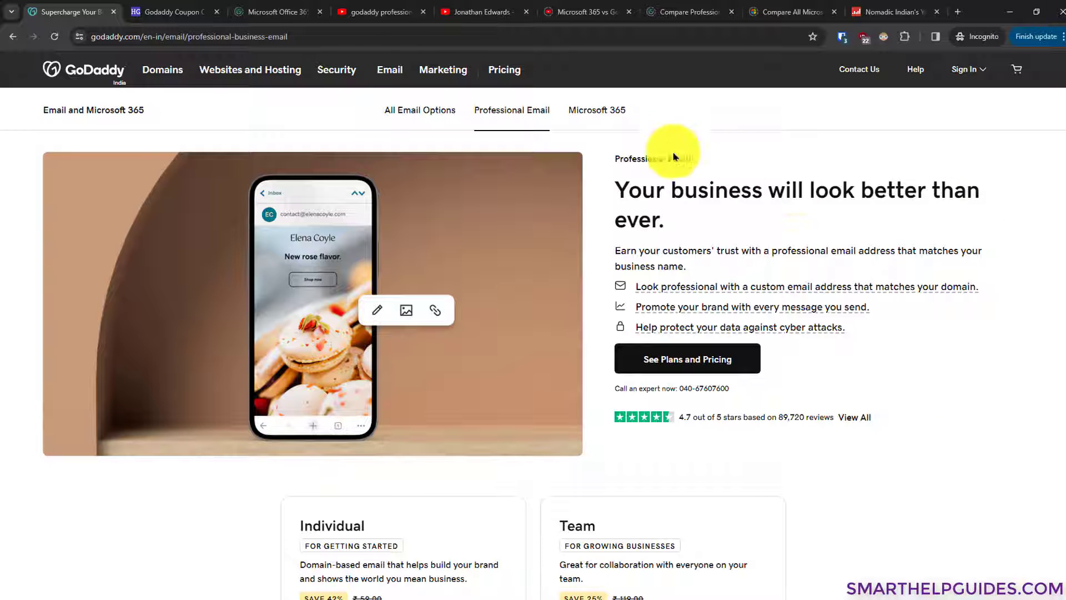
mouse_move(952, 282)
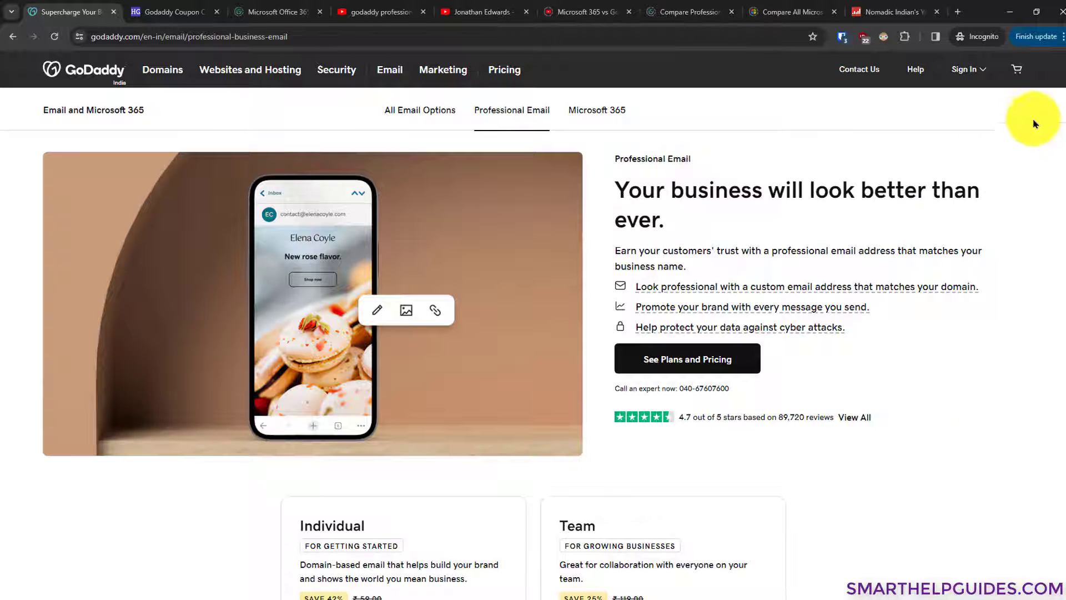
scroll(1061, 105, "down", 2)
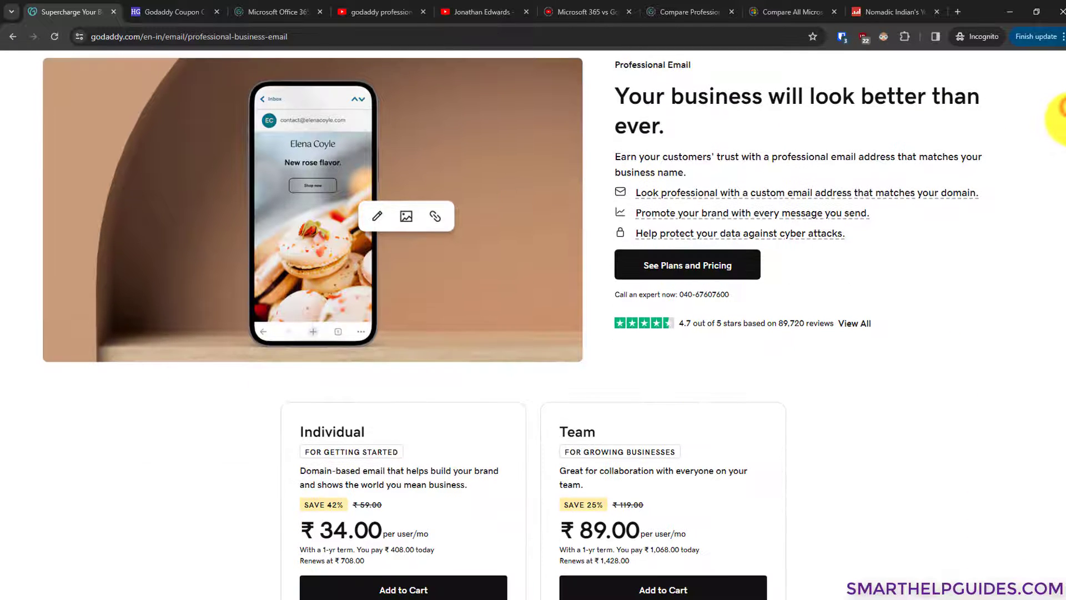
scroll(1060, 108, "up", 1)
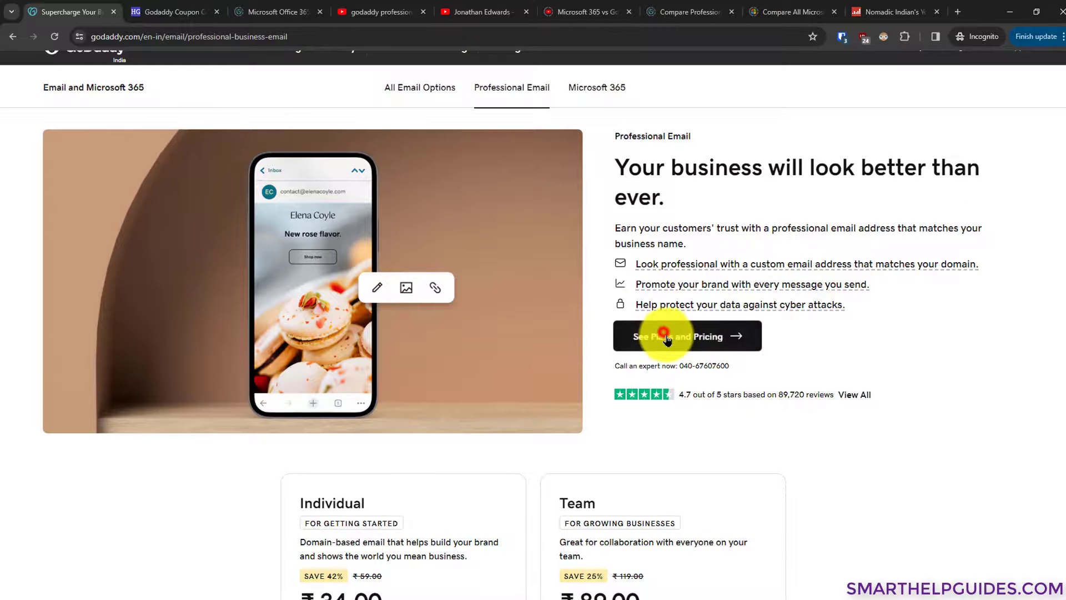
- Jump to the plan cards: Individual ₹34.00 (save 42%) and Team ₹89.00 (save 25%)
left_click(683, 336)
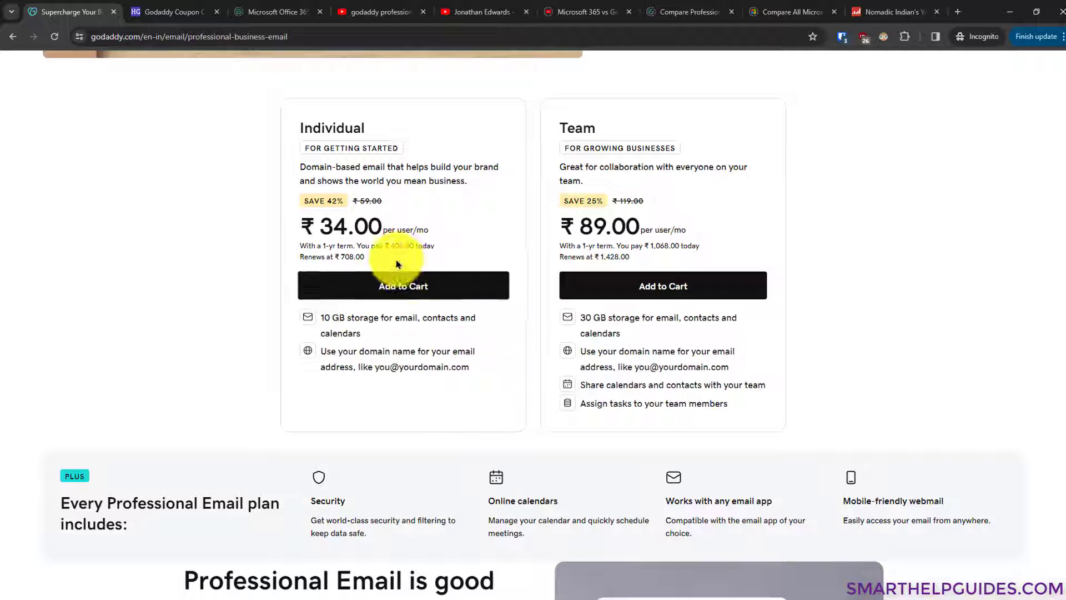
- Add the Individual plan on a 1 Month term and open the cart, with a ₹65.00 subtotal
left_click(387, 283)
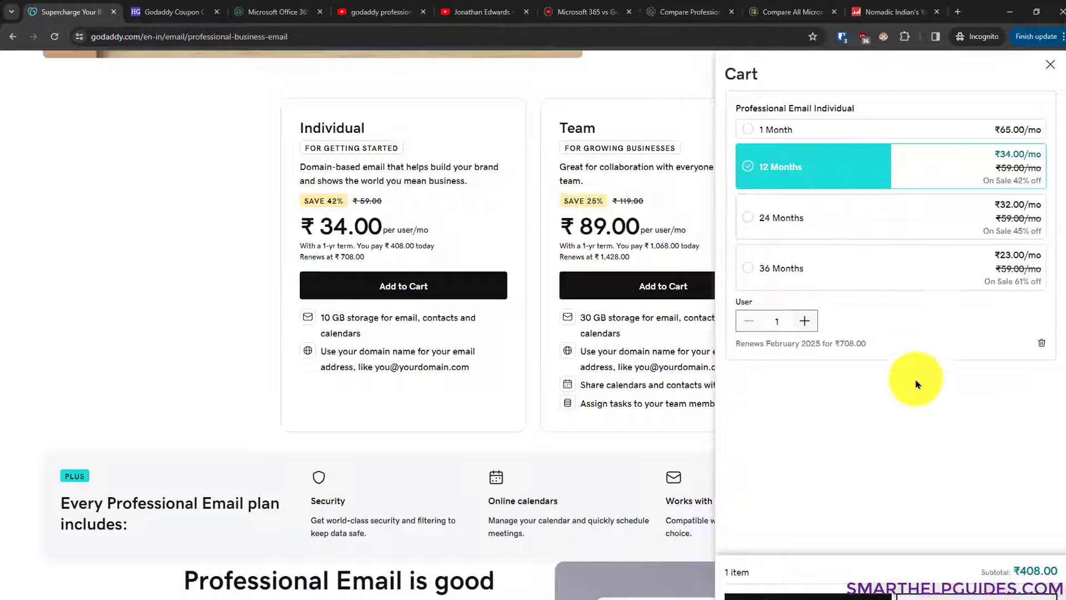
left_click(747, 130)
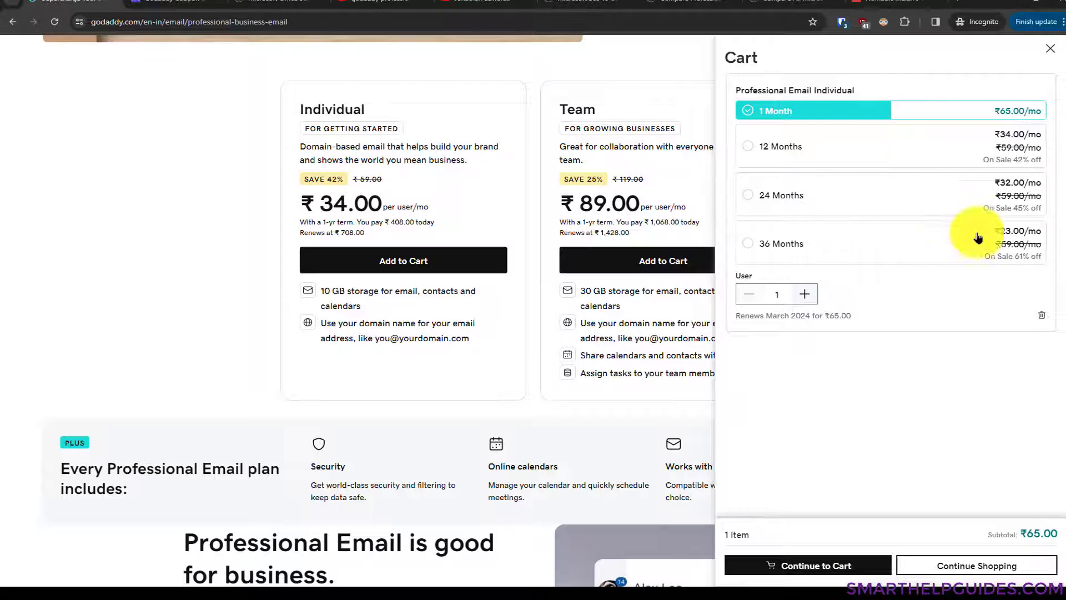
left_click(803, 565)
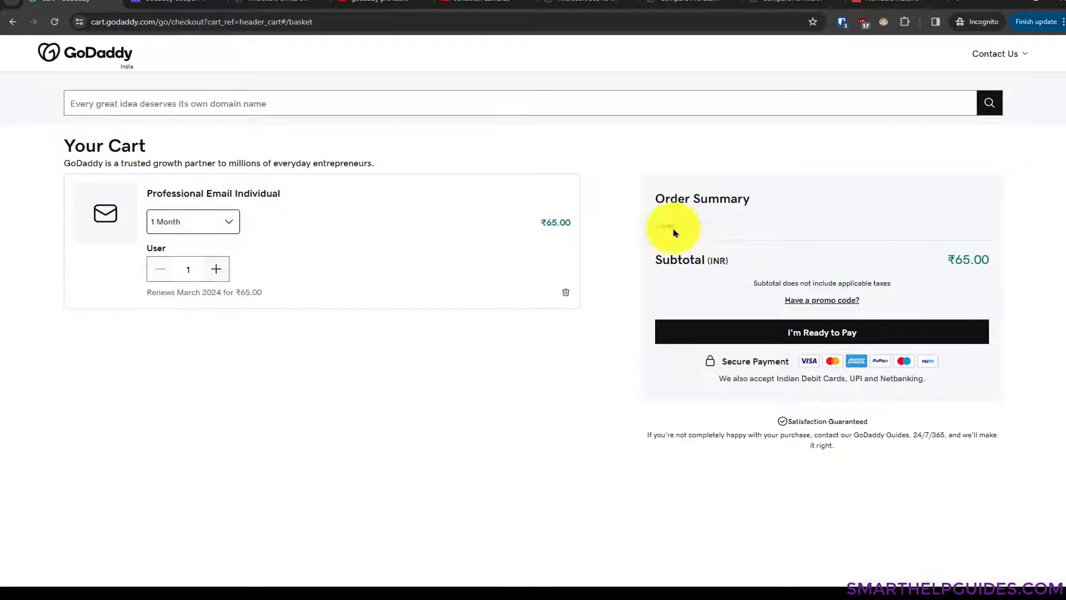
- Glance at the coupon page again, then proceed from the cart to checkout's account step
left_click(172, 4)
left_click(62, 4)
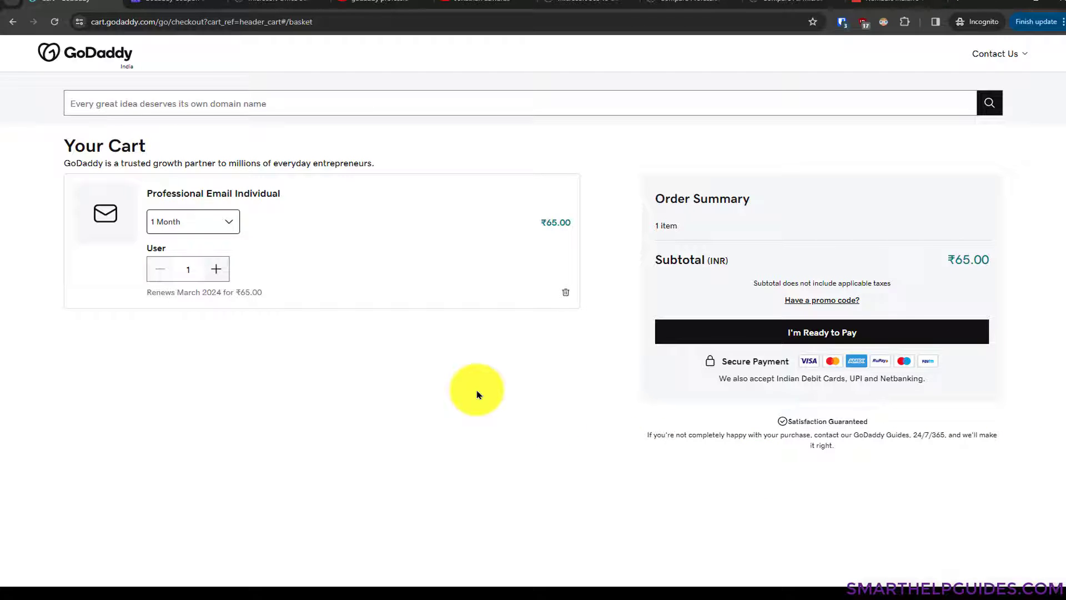
left_click(840, 331)
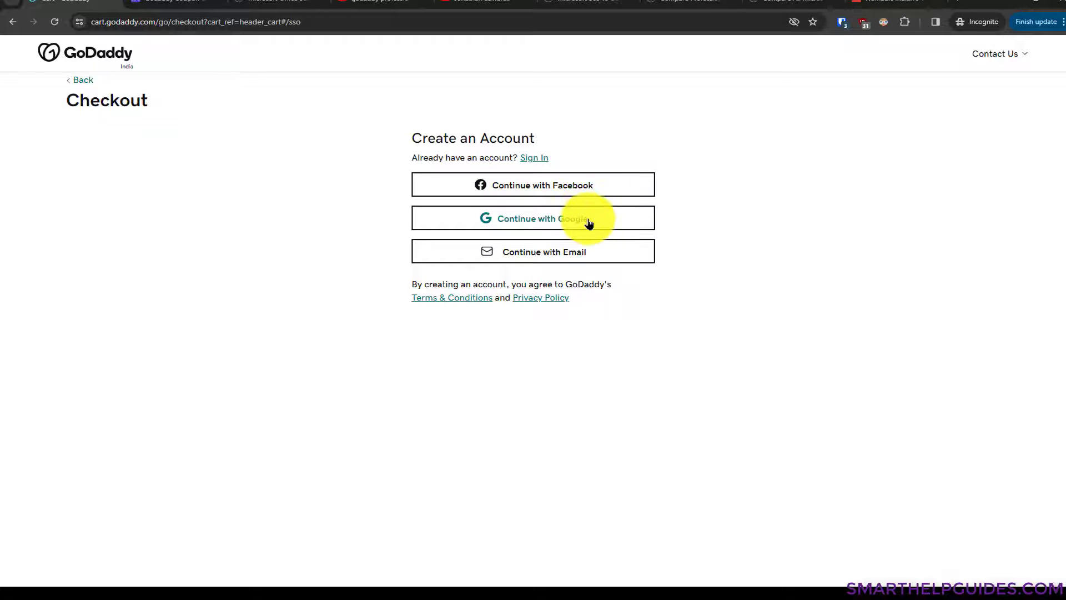
- Back out of email sign-up and sign in with an existing GoDaddy account to pay ₹76.70
left_click(573, 258)
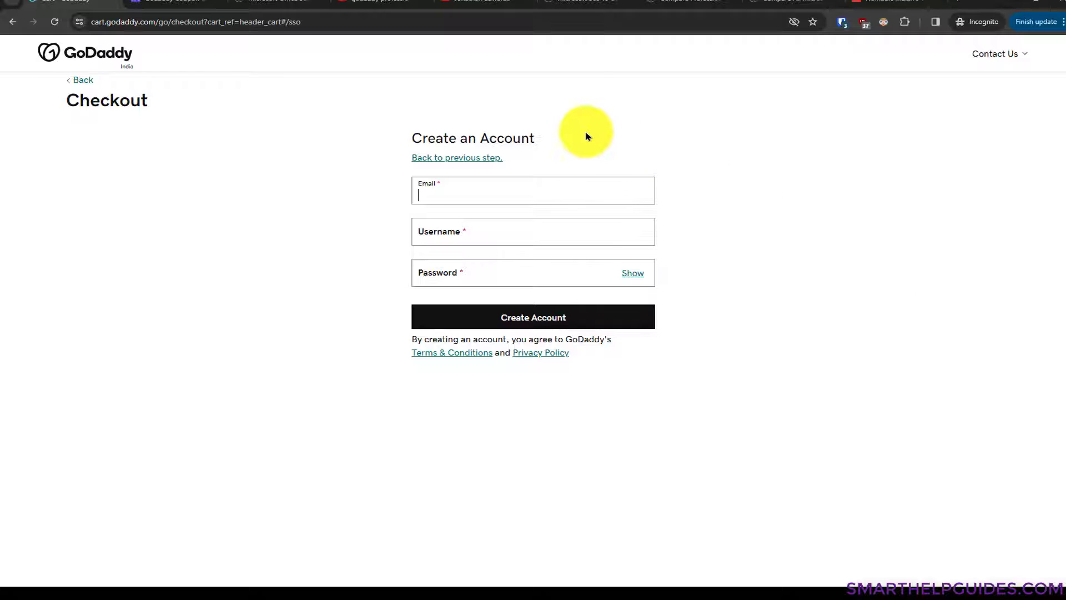
left_click(473, 158)
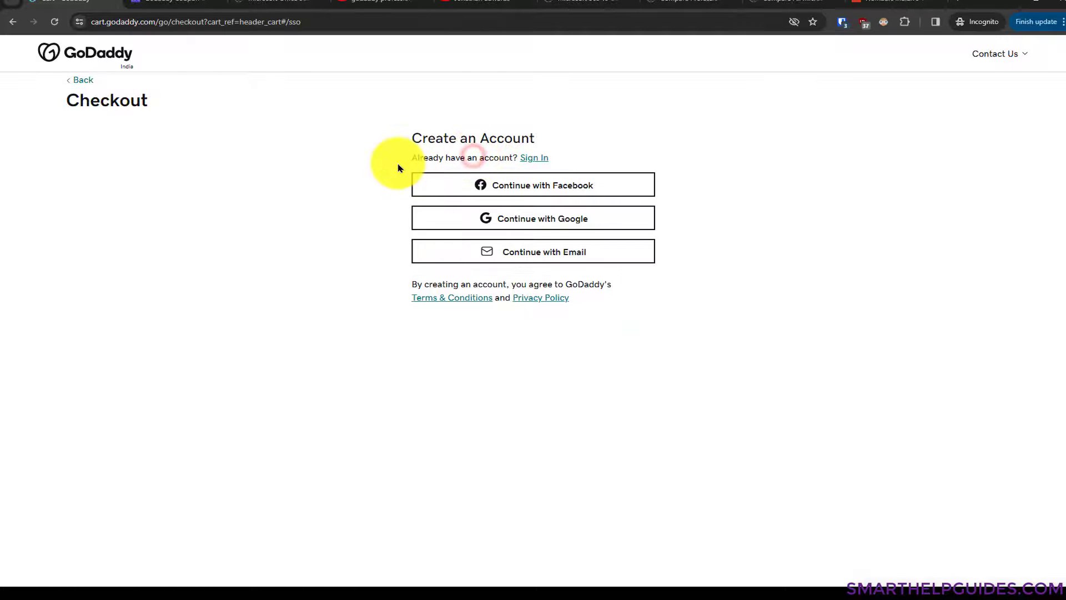
left_click(535, 159)
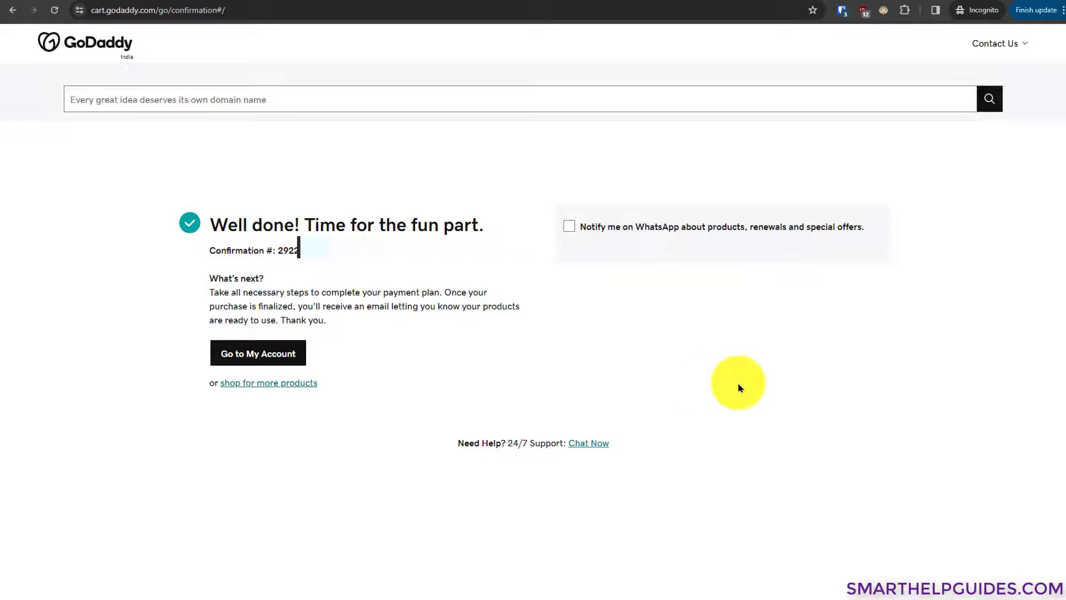
- Go from the order confirmation to My Account's products list
left_click(270, 351)
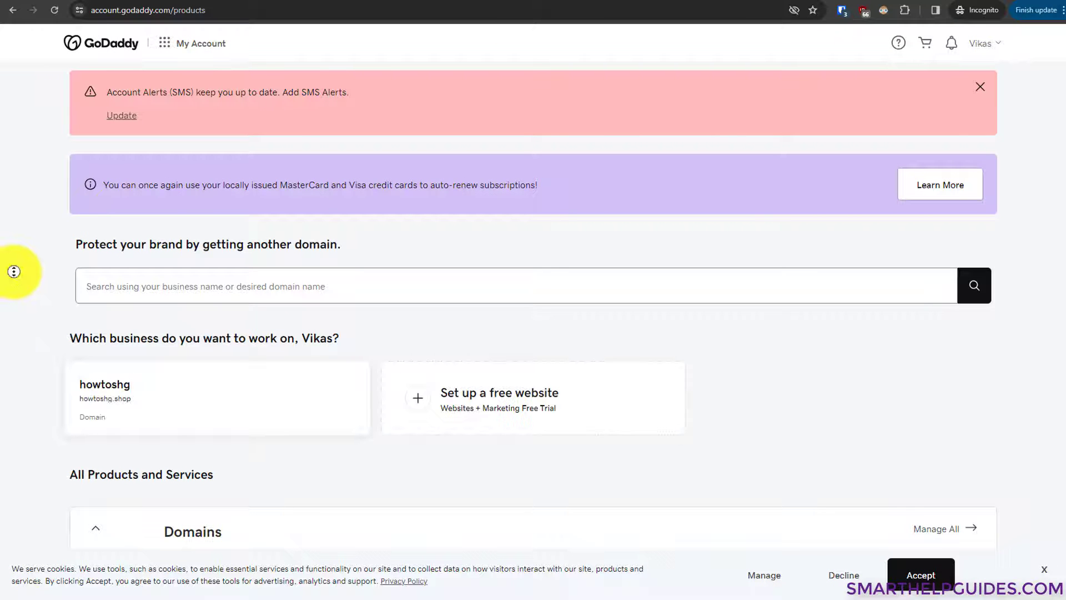
scroll(15, 300, "down", 3)
scroll(17, 307, "down", 3)
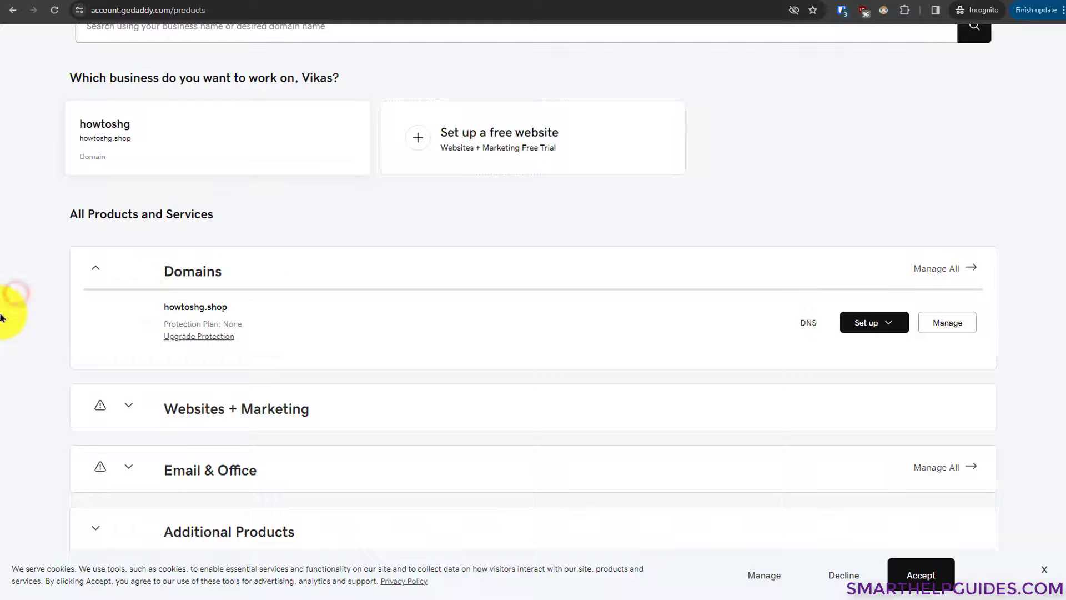
scroll(16, 333, "down", 1)
scroll(15, 340, "down", 1)
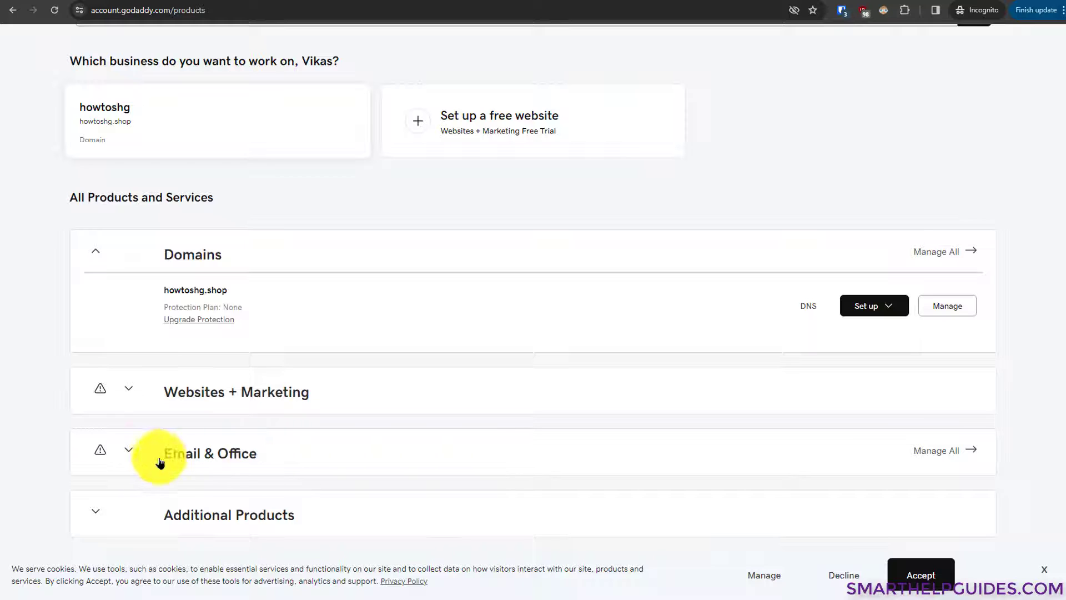
- Expand Email & Office and start setting up the available Professional Email account
left_click(128, 449)
scroll(12, 435, "down", 1)
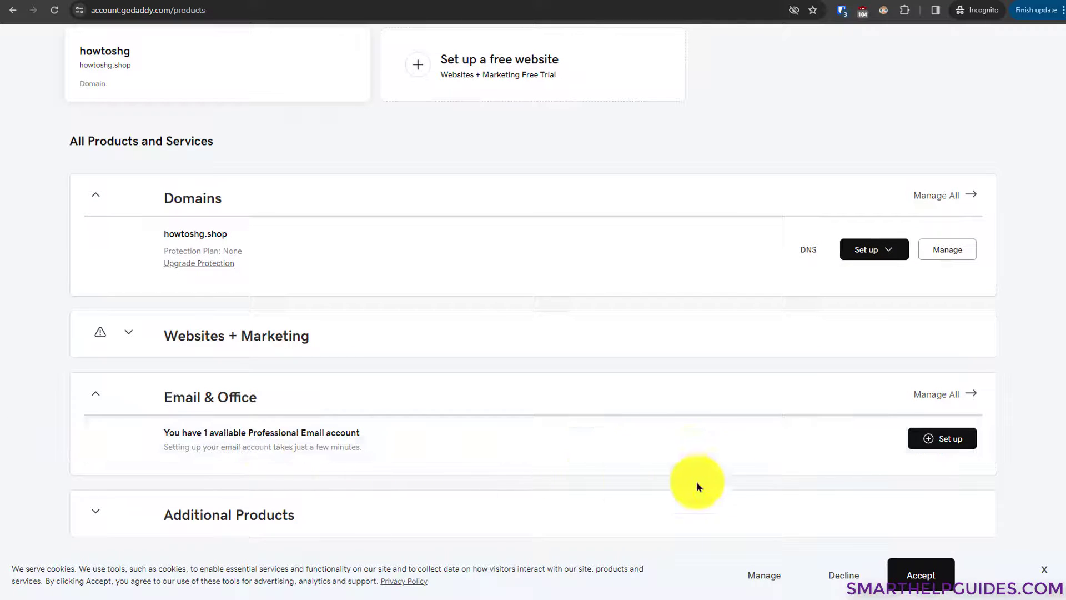
left_click(957, 446)
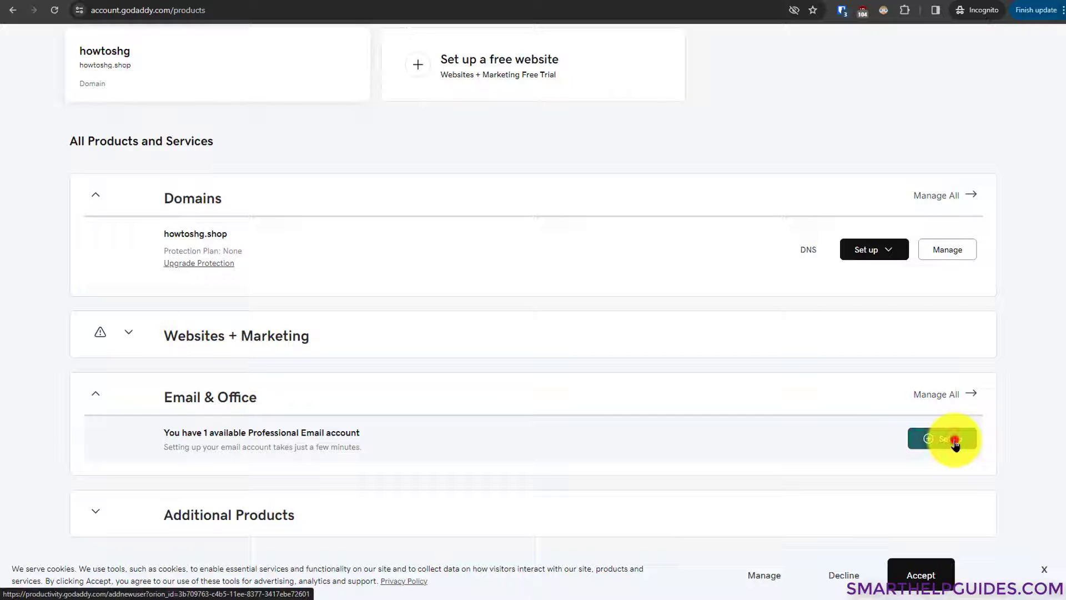
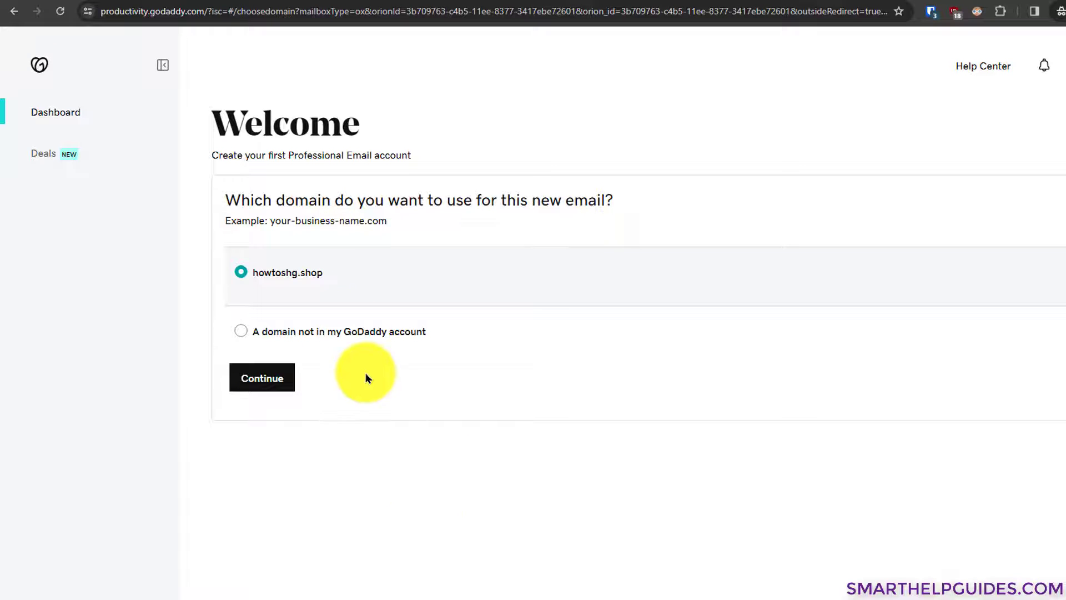
- Choose a domain outside the GoDaddy account and enter smarthelpguides.com as the email domain
left_click(352, 331)
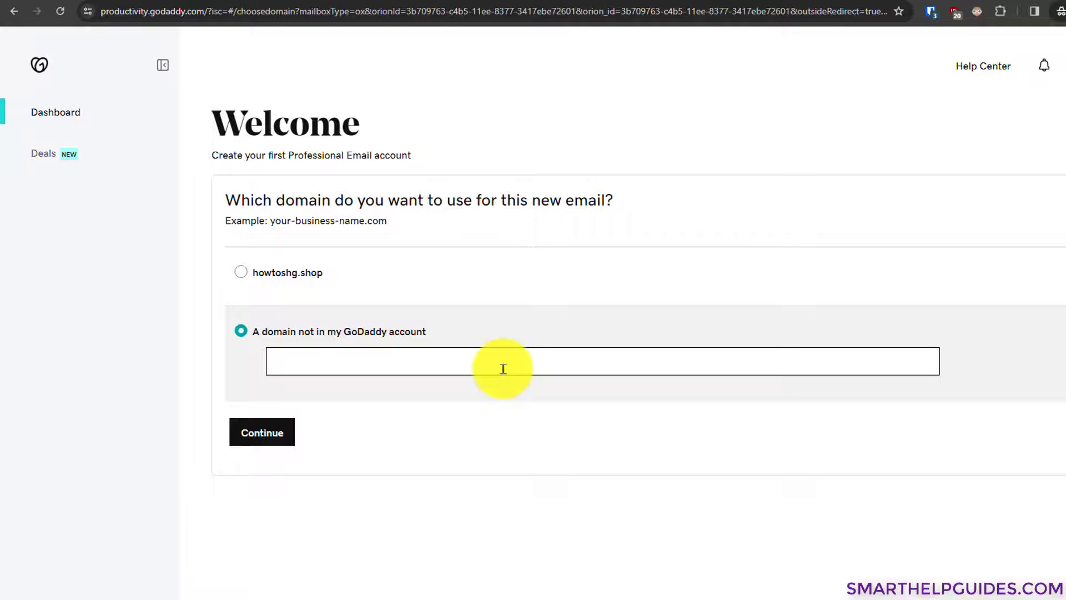
type("smarthelpgudi")
key("BackSpace")
key("BackSpace")
type("ides.com")
left_click(272, 434)
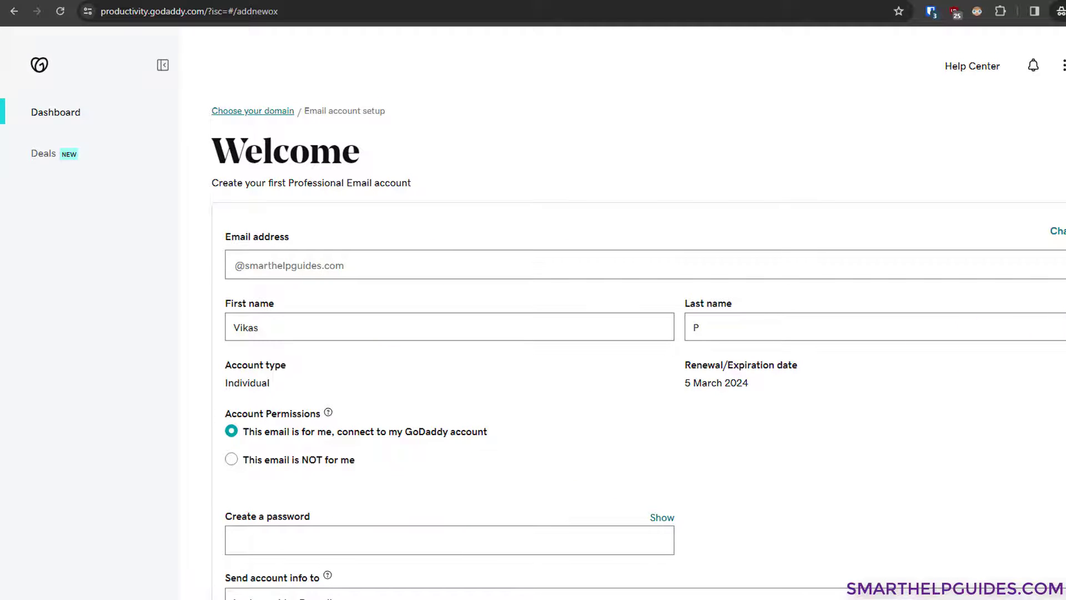
scroll(639, 333, "down", 2)
scroll(639, 333, "up", 1)
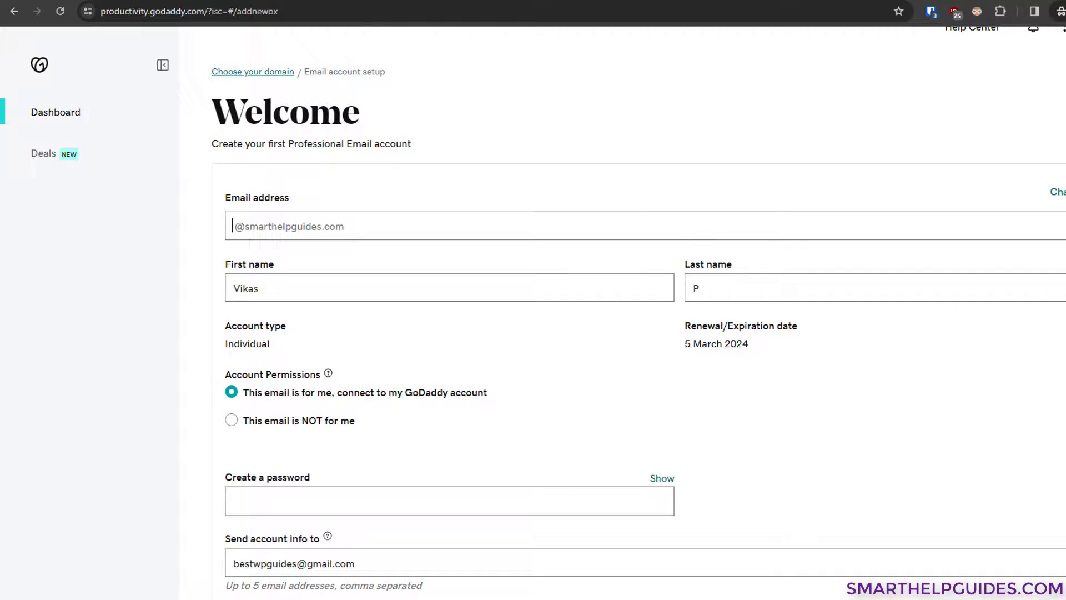
scroll(638, 308, "down", 1)
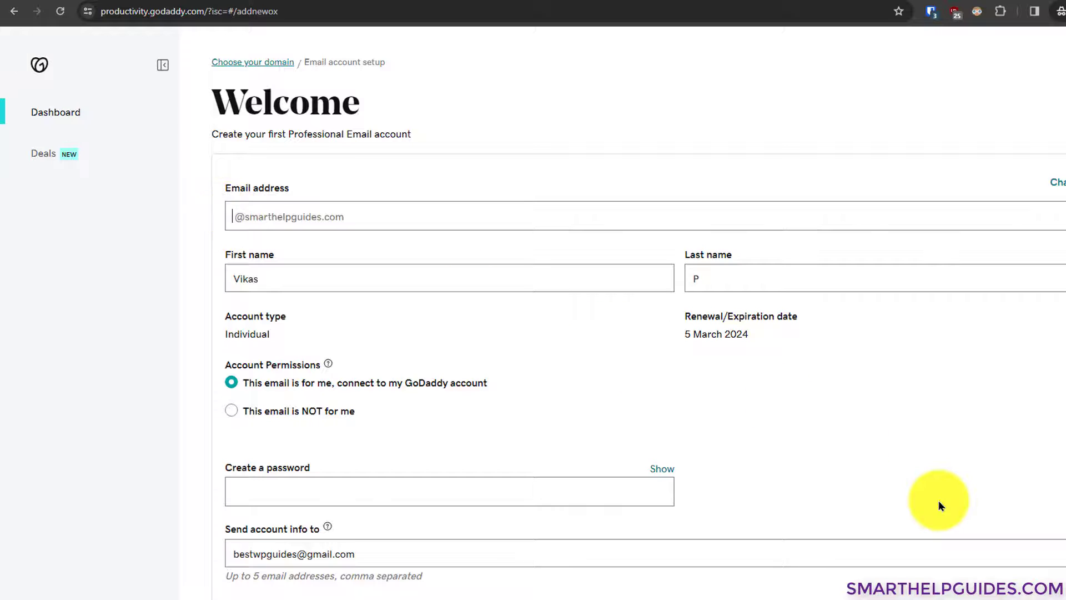
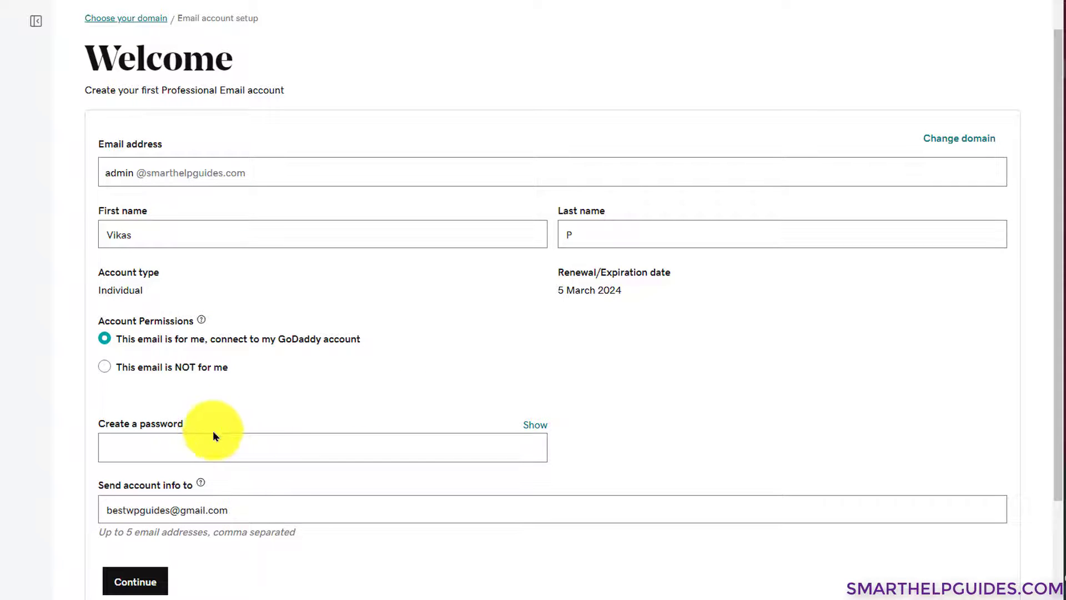
left_click(246, 515)
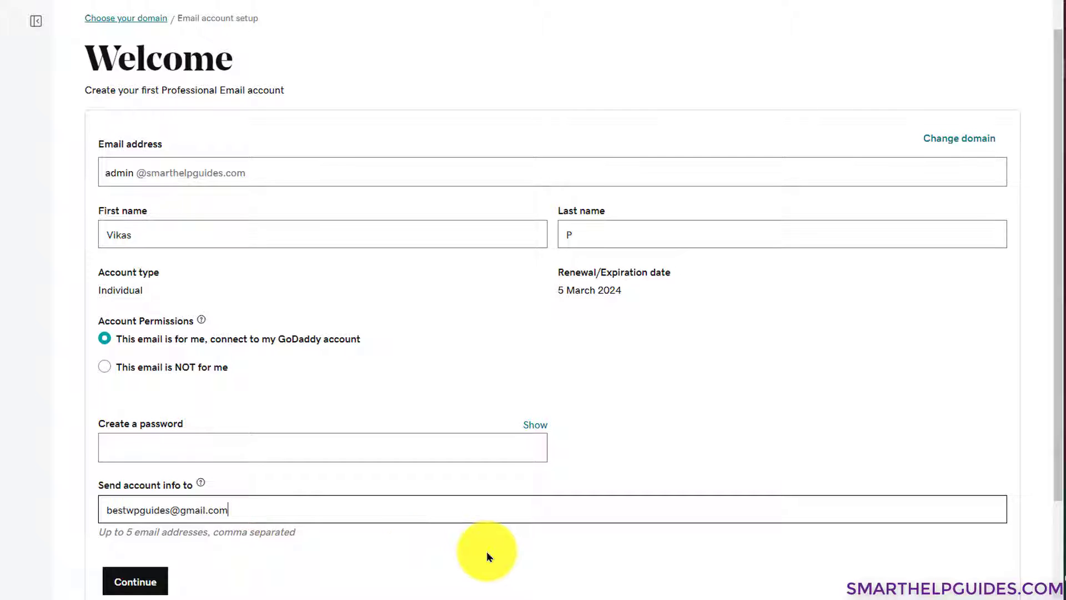
left_click(105, 368)
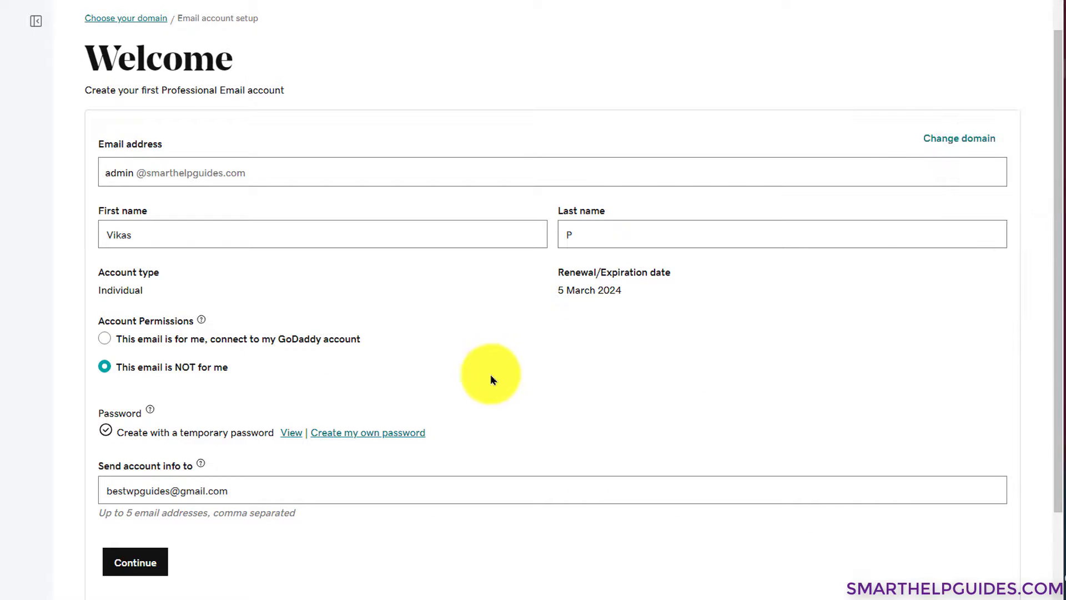
- Change the email's domain from smarthelpguides.com to howtoshg.shop and continue
left_click(979, 138)
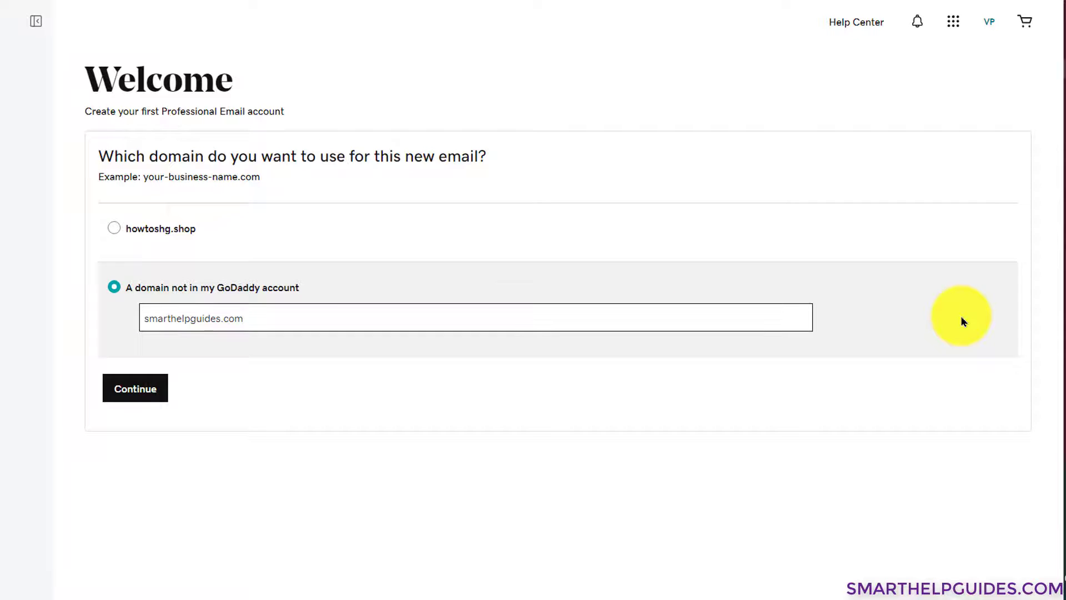
left_click(114, 229)
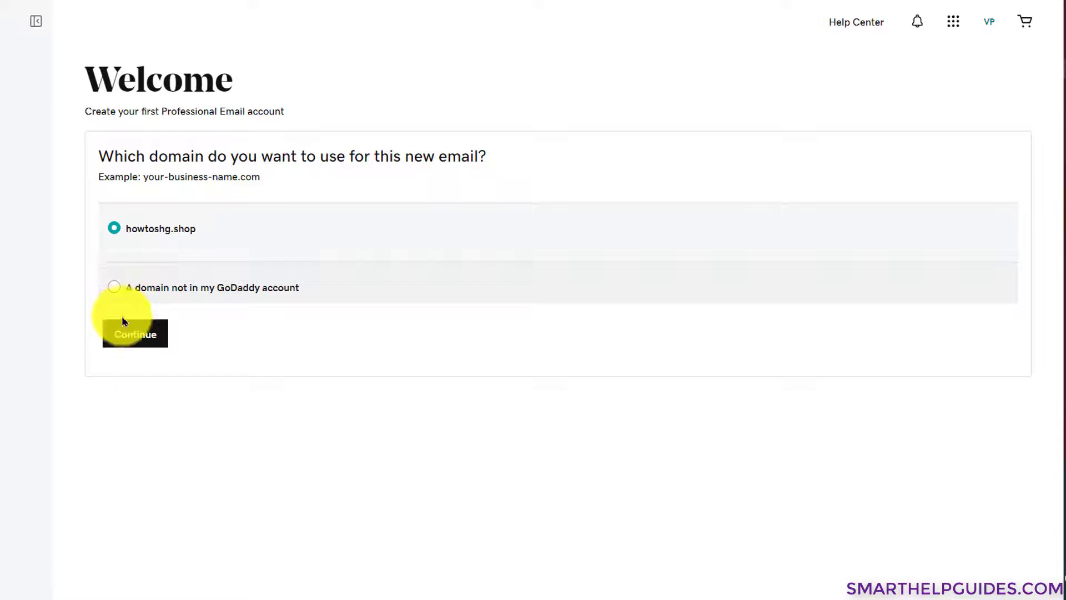
left_click(127, 335)
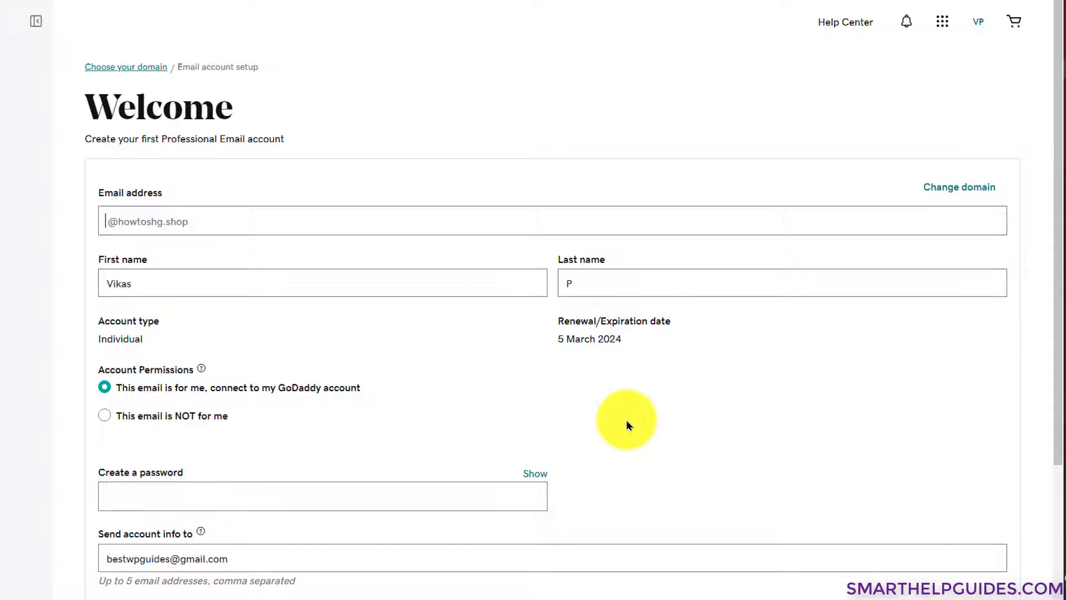
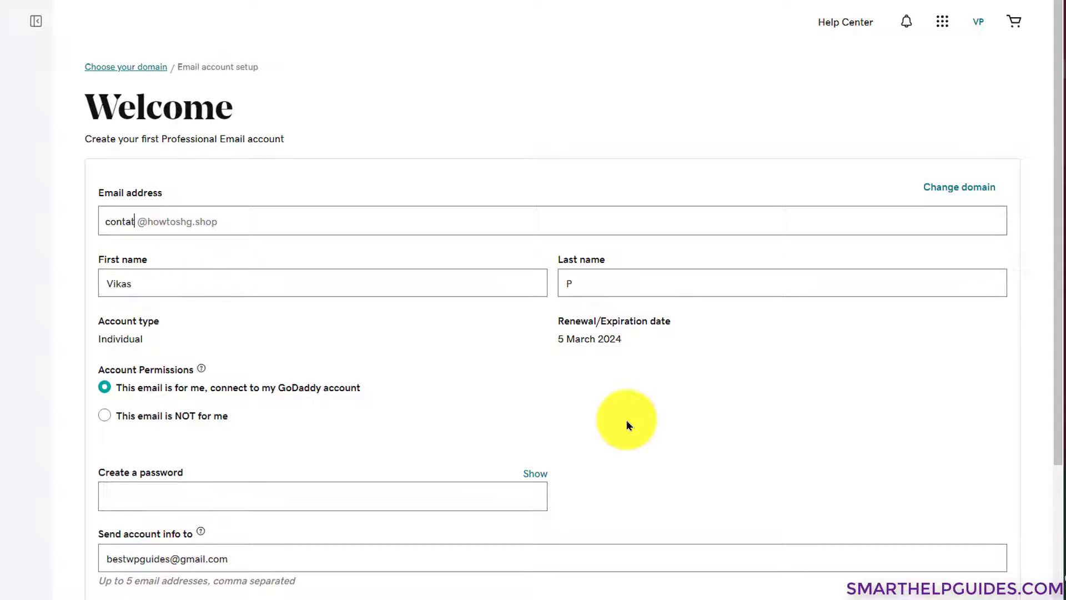
- Replace the account holder's first name with Support and last name with Team
double_click(139, 284)
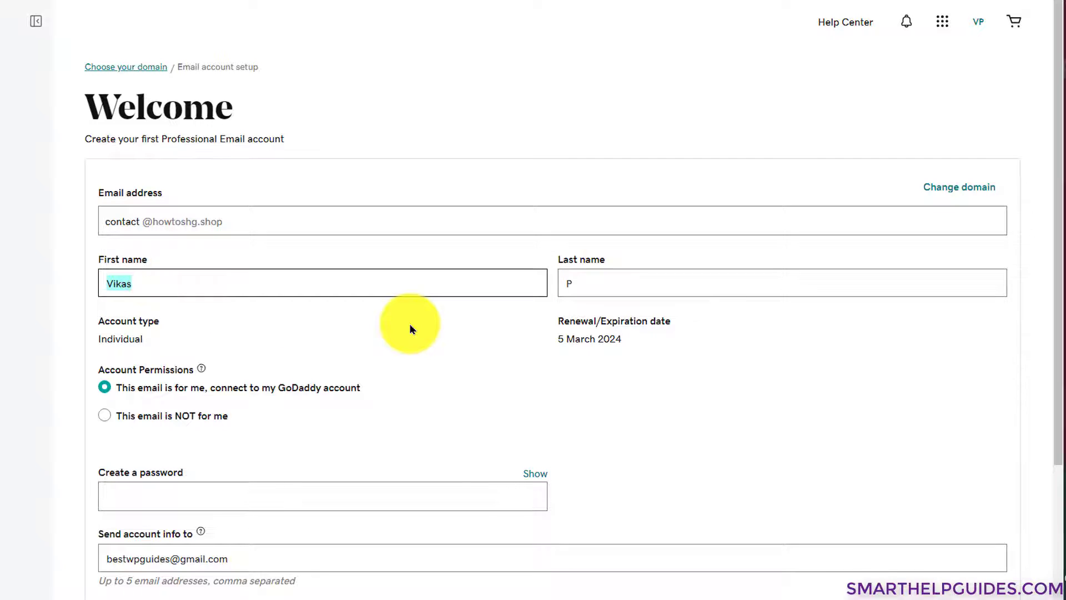
type("S")
key("BackSpace")
type("Team")
left_click_drag(150, 285, 93, 289)
type("Support")
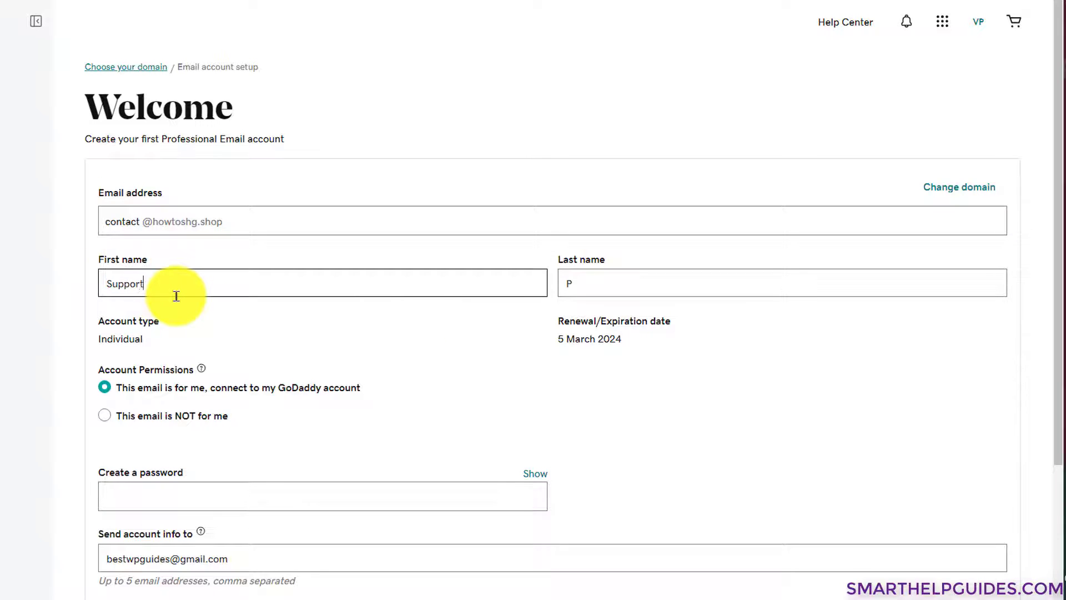
key("Tab")
type("Team")
left_click(768, 367)
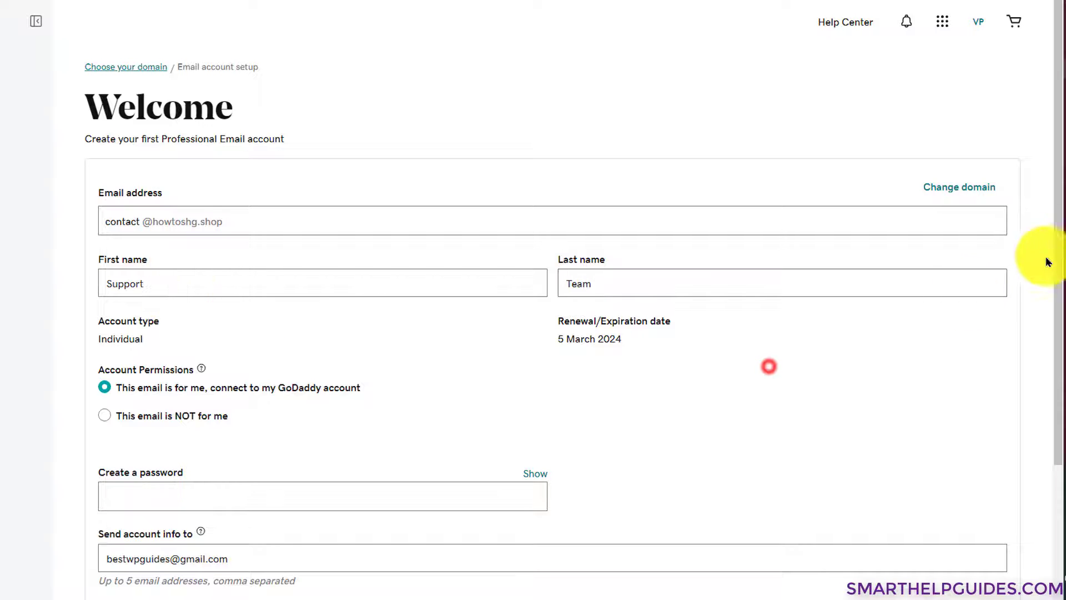
scroll(1045, 288, "down", 2)
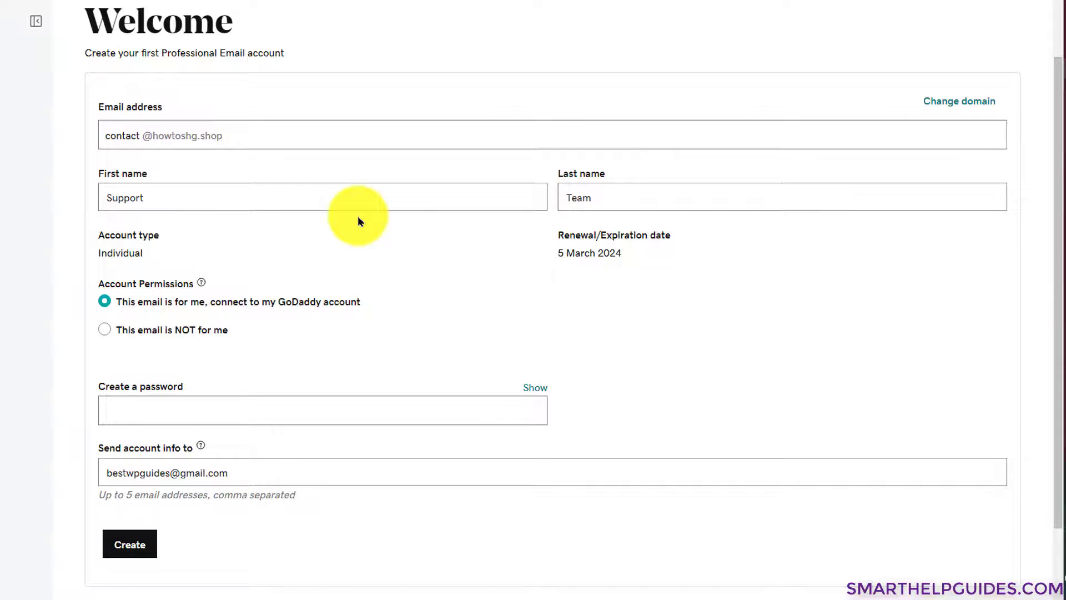
left_click_drag(1057, 330, 1055, 393)
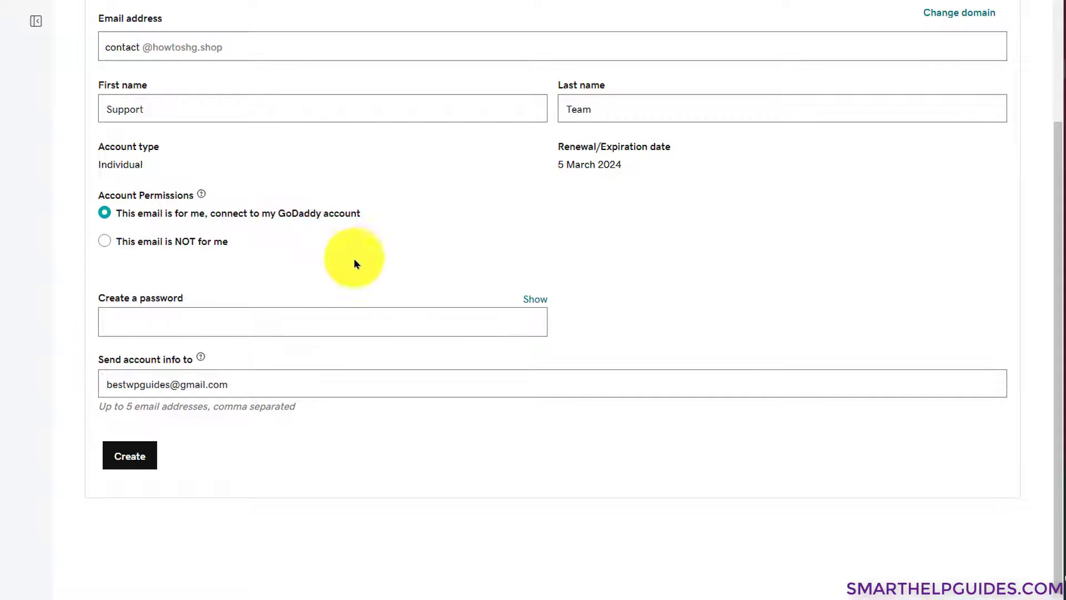
- Paste the account password into the password field
left_click(269, 328)
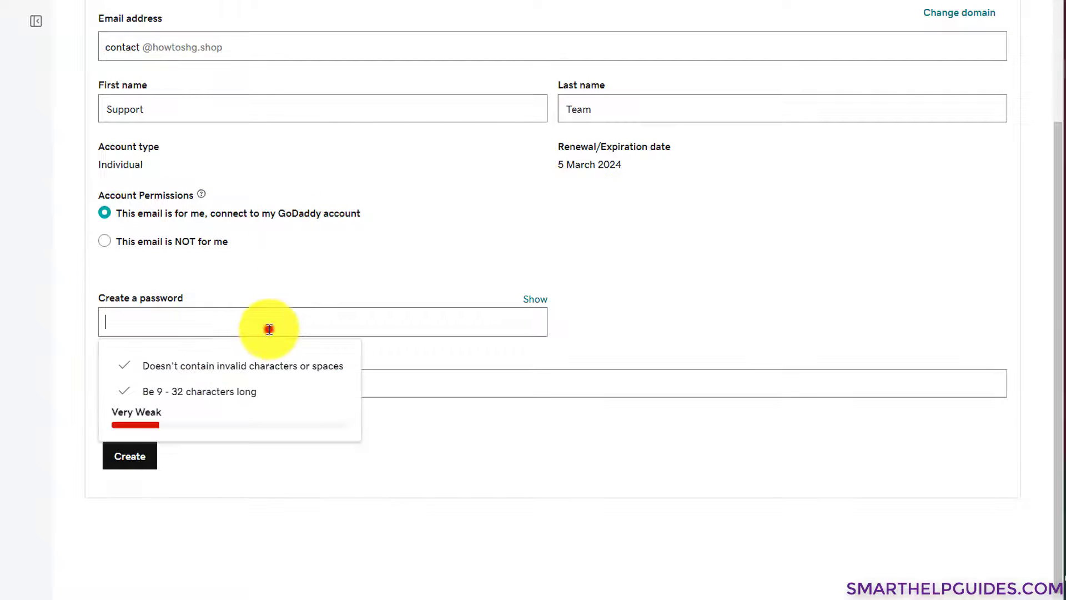
left_click(428, 318)
key("ctrl+v")
left_click(686, 291)
- Append a second smarthelpguides.com address to 'Send account info to' and create the mailbox
left_click(268, 386)
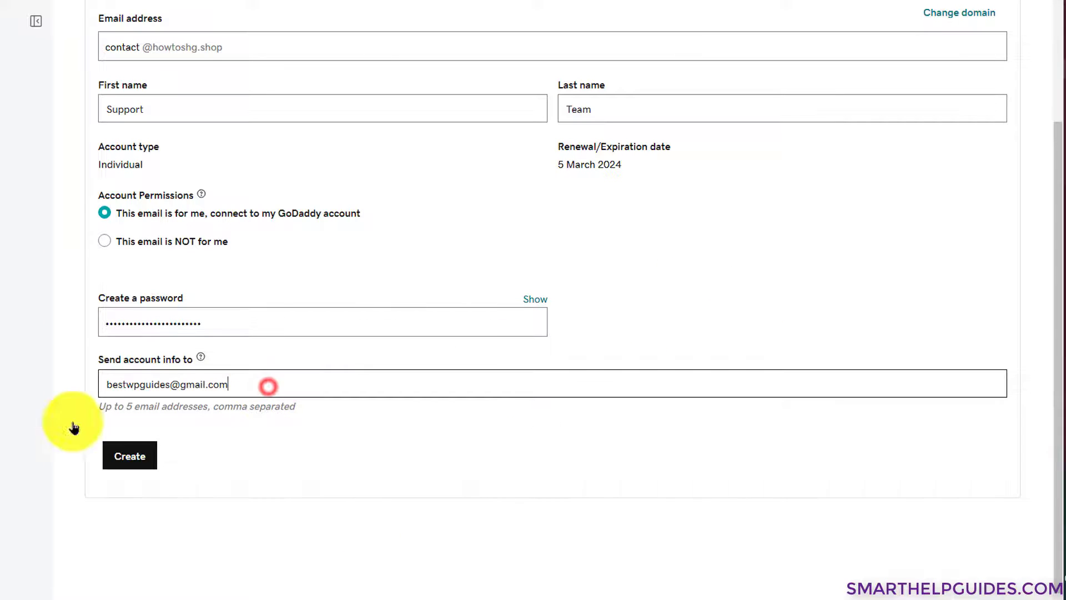
type(",")
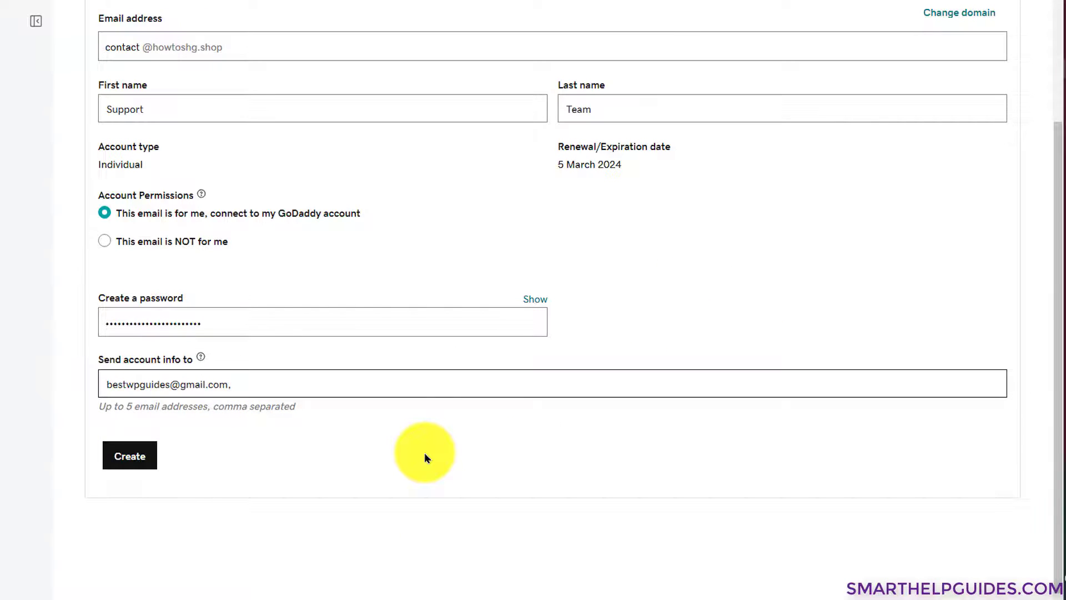
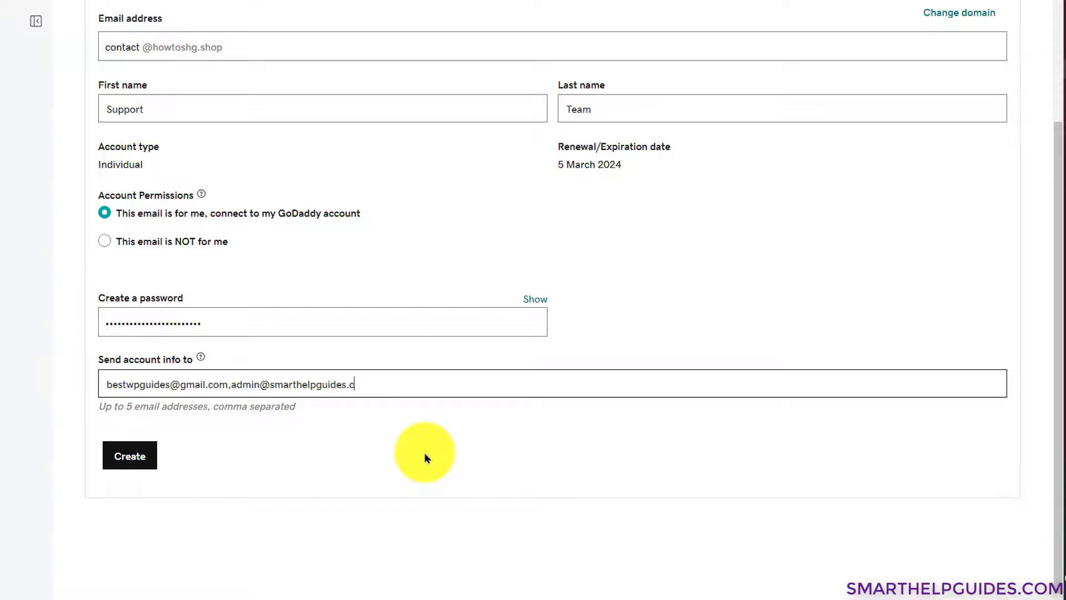
left_click(424, 452)
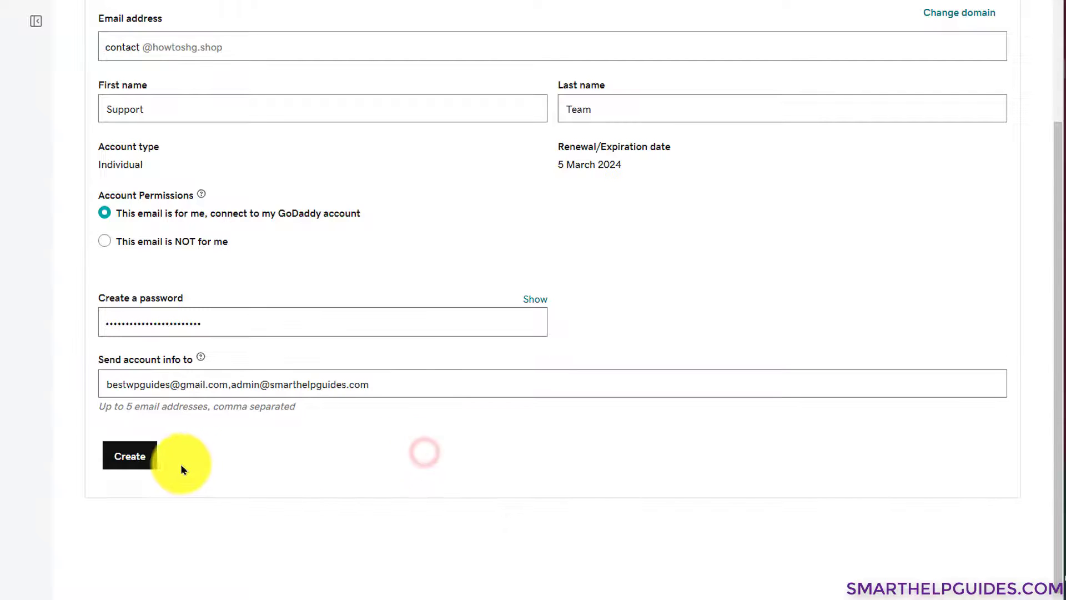
left_click(133, 465)
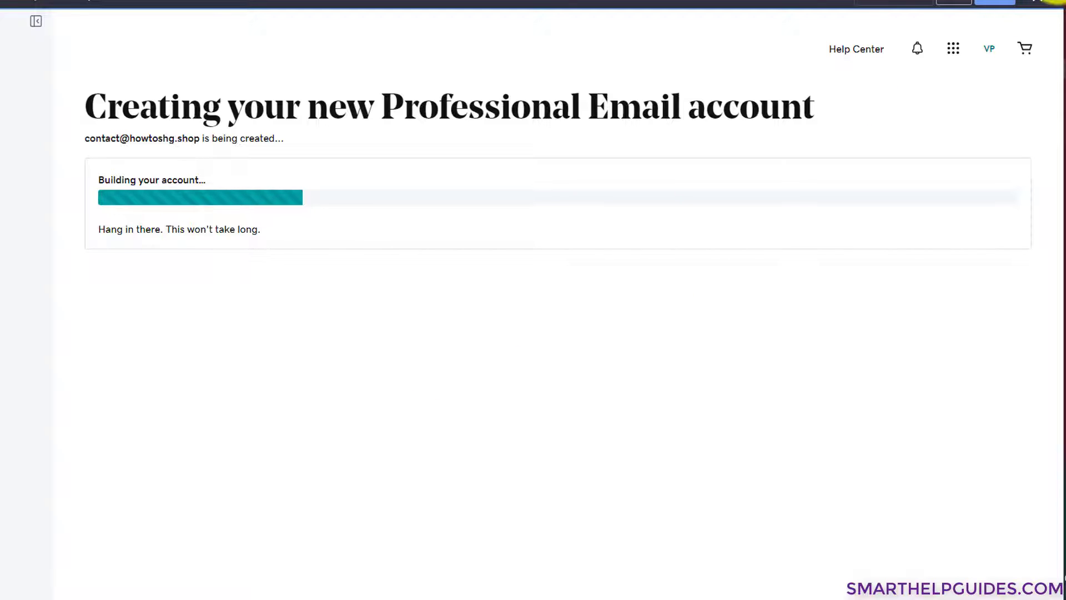
- Once creation completes, open the options for the email.howtoshg.shop webmail launch link
scroll(1032, 8, "down", 1)
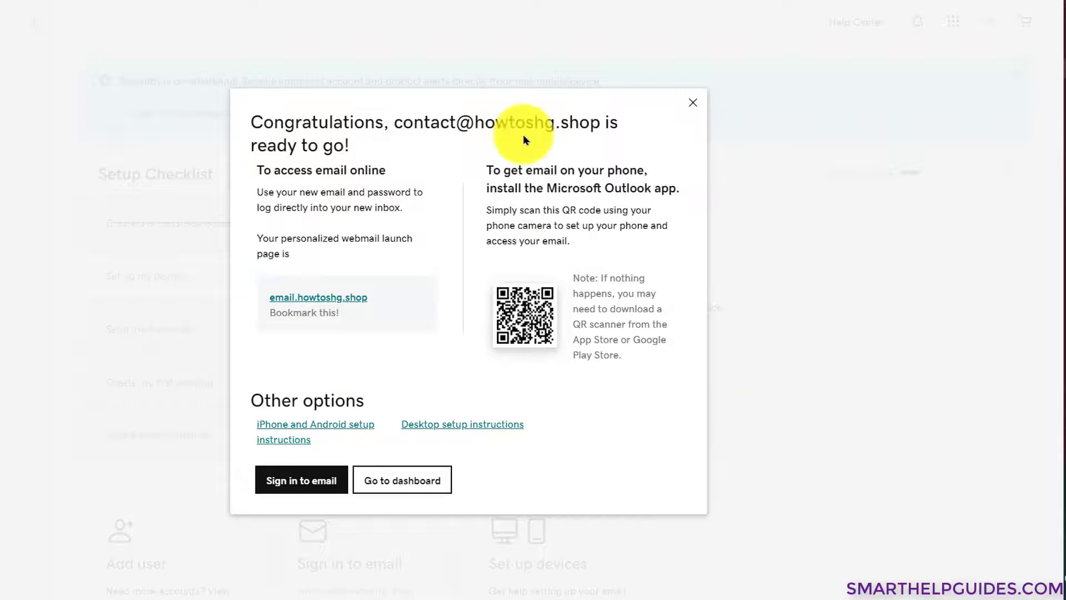
right_click(319, 297)
left_click(331, 298)
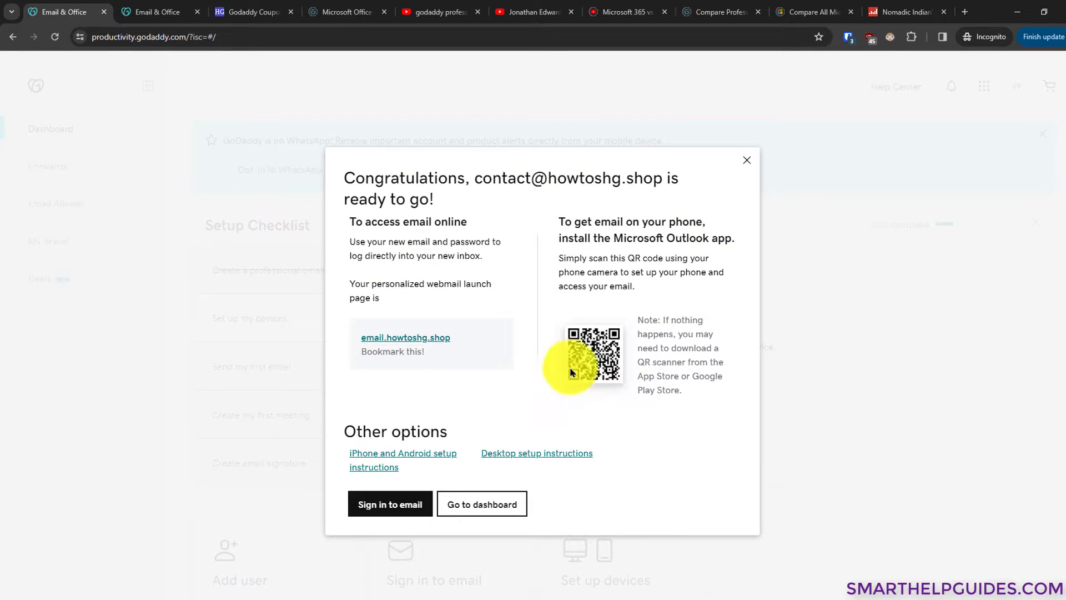
- Start the 'Send my first email' checklist task to launch webmail in a new tab
left_click(159, 13)
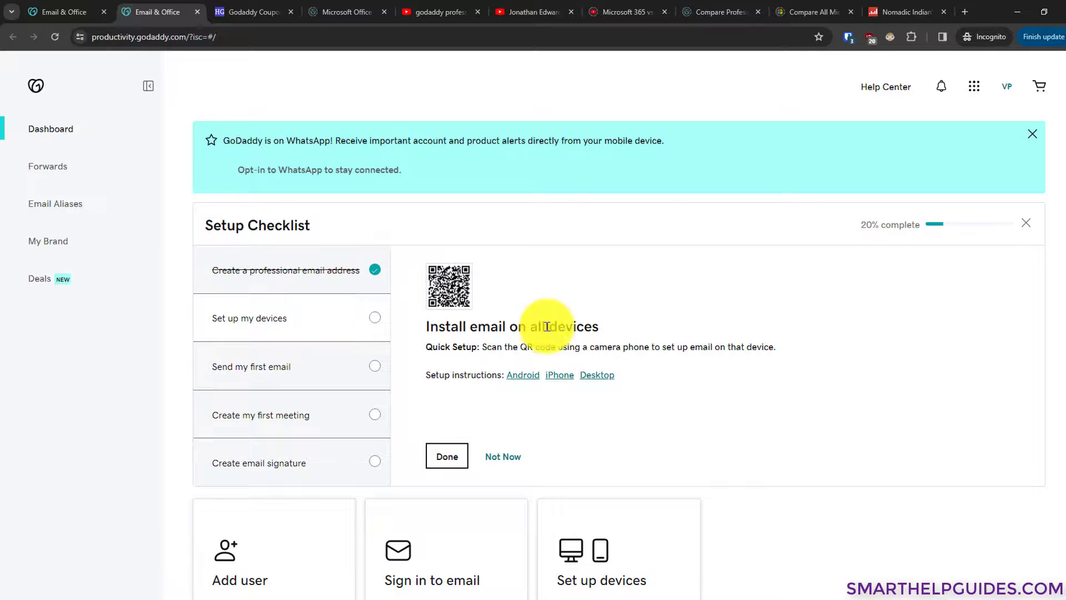
left_click(332, 370)
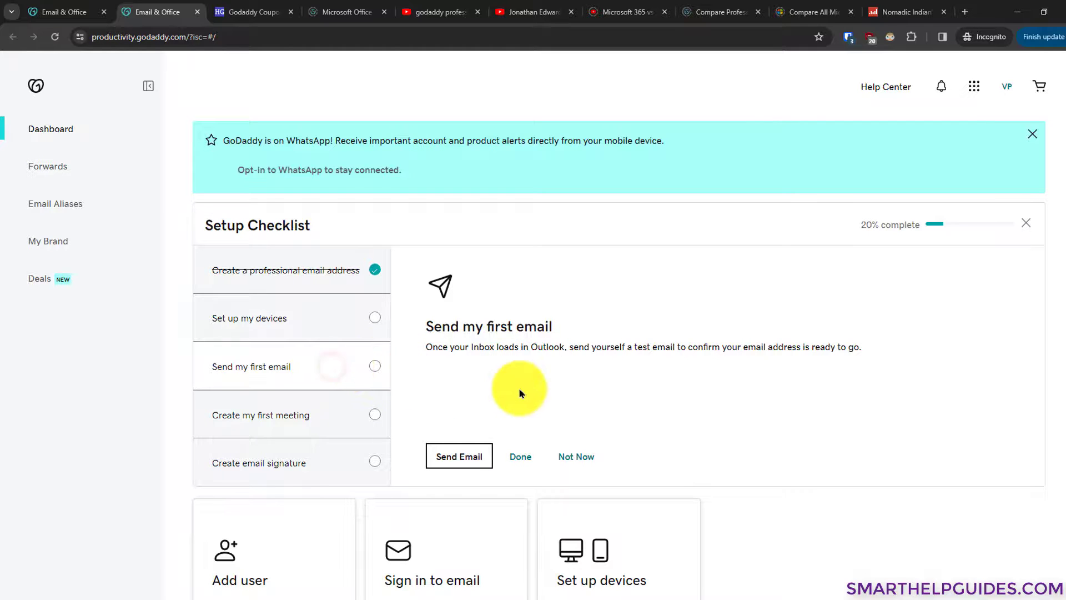
left_click(472, 454)
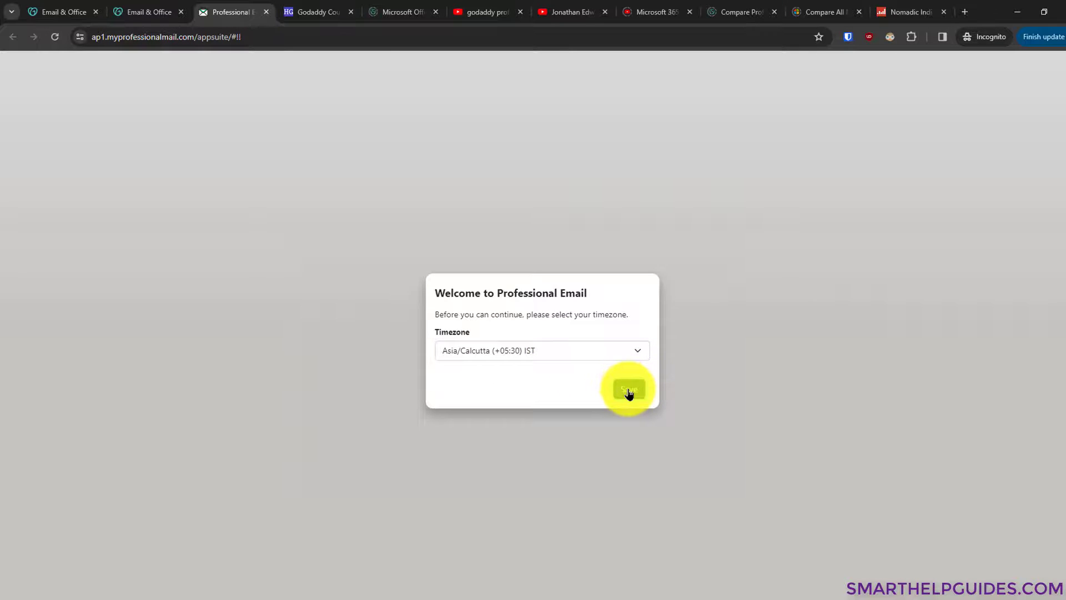
- Save the Asia/Calcutta timezone, skip the product tour, and start a new email
left_click(626, 388)
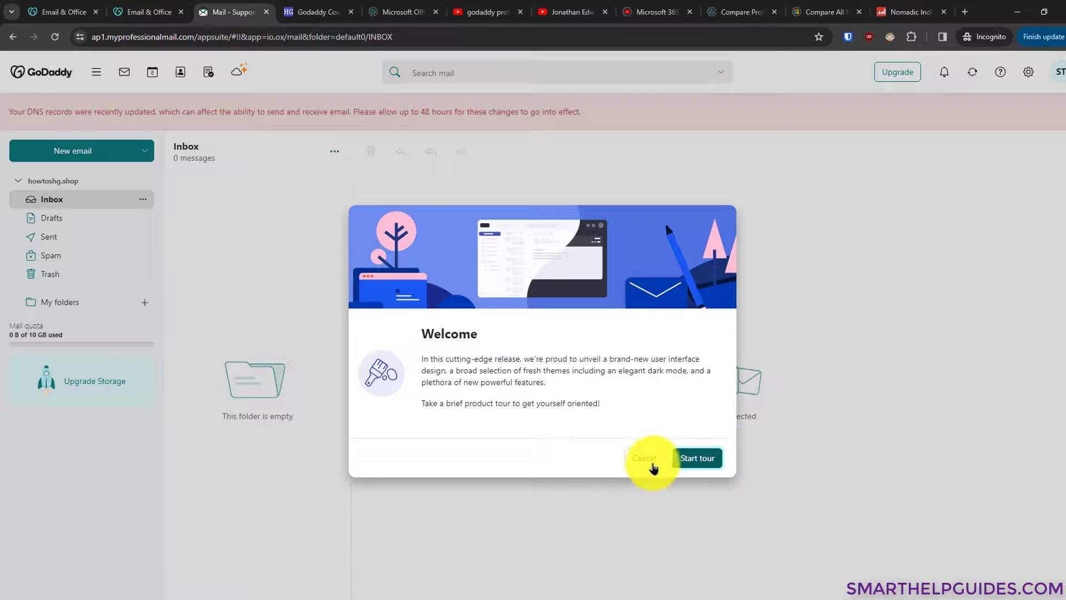
left_click(646, 460)
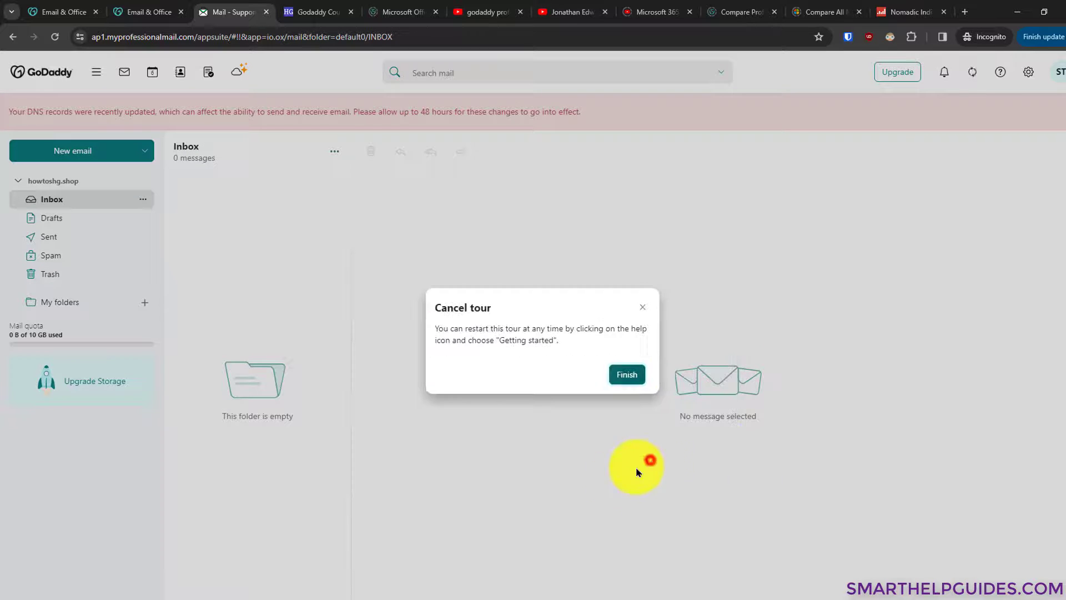
left_click(626, 375)
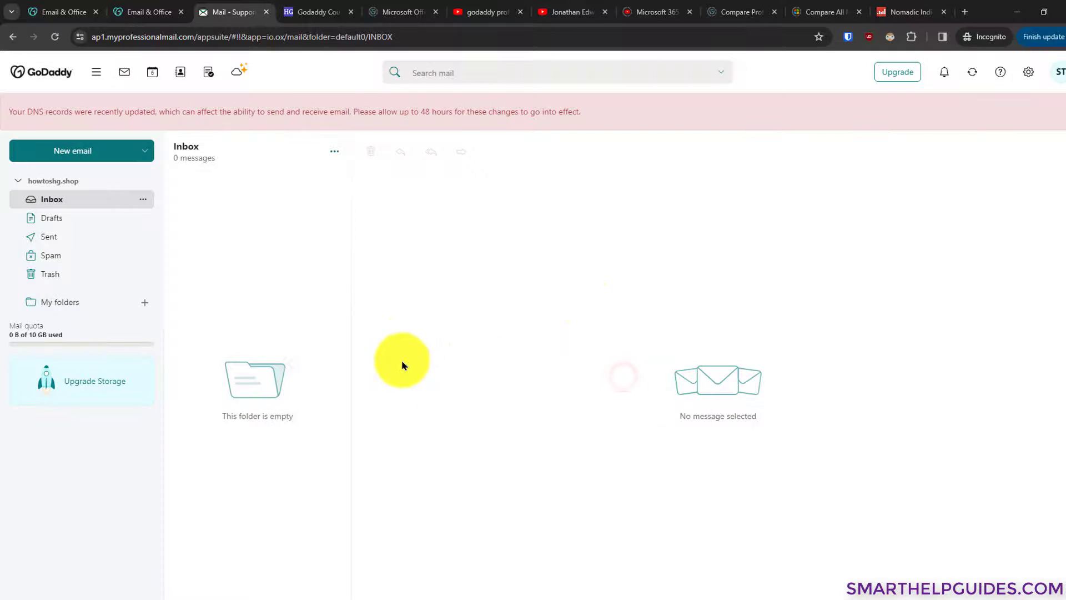
left_click(81, 153)
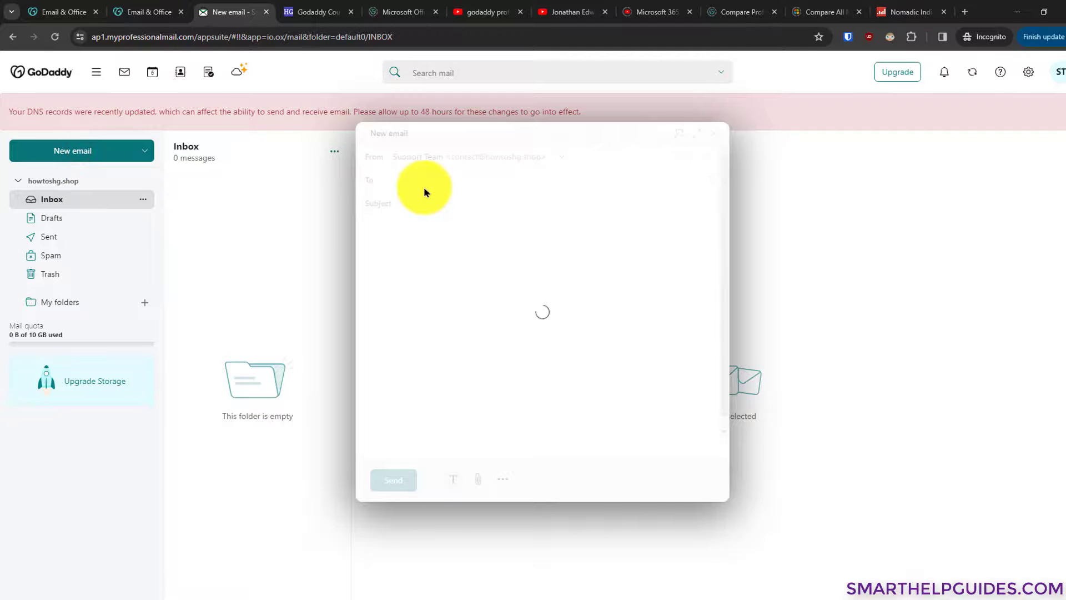
- Send a test email with subject 'Hello' to the Gmail address, then return to the inbox tab
left_click(465, 182)
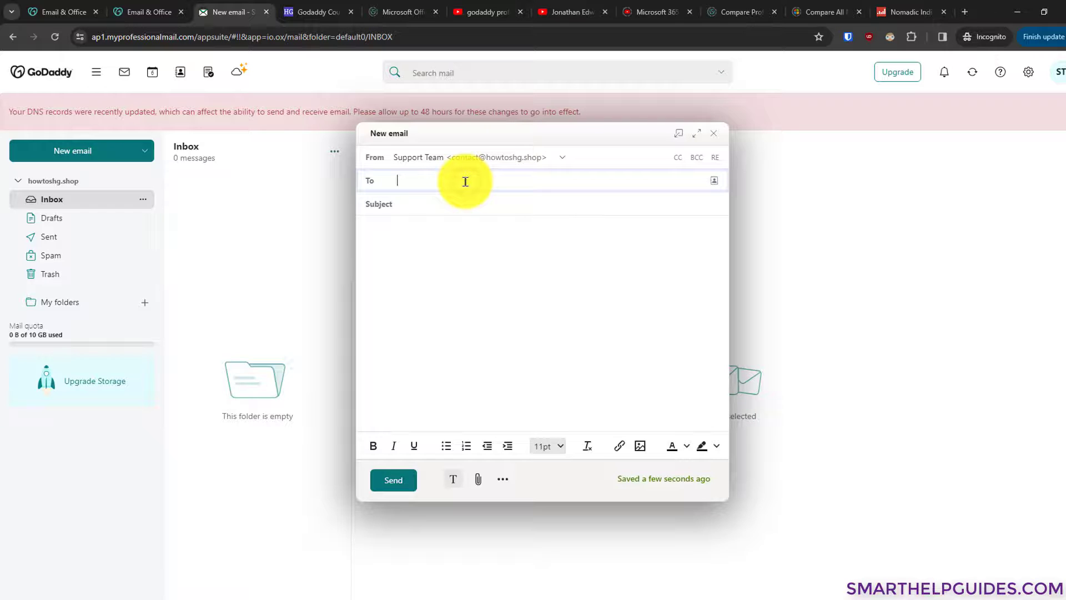
key("Return")
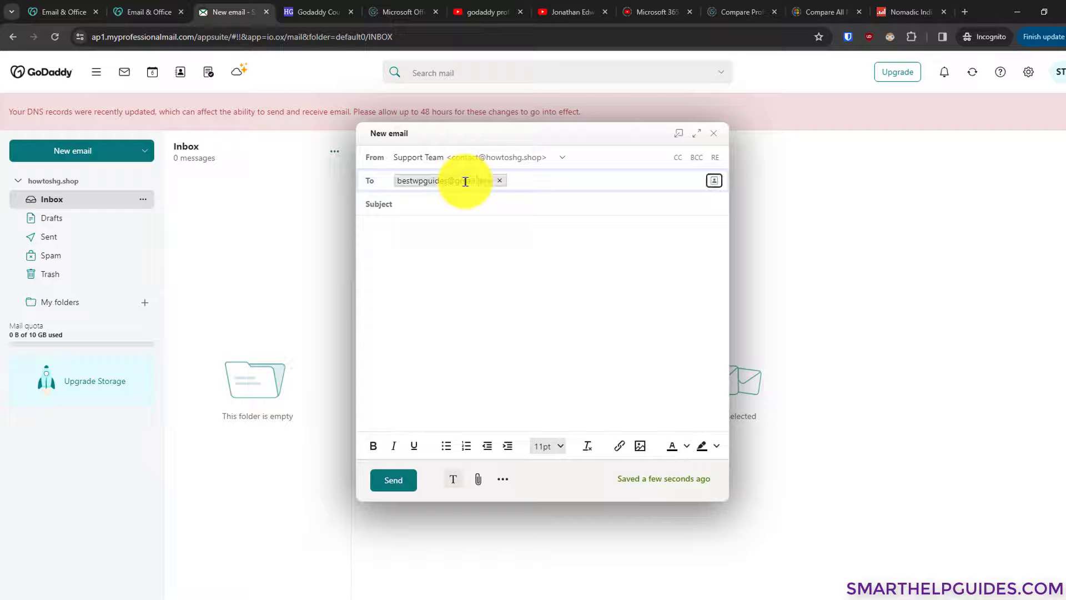
left_click(461, 209)
type("Hello")
key("Tab")
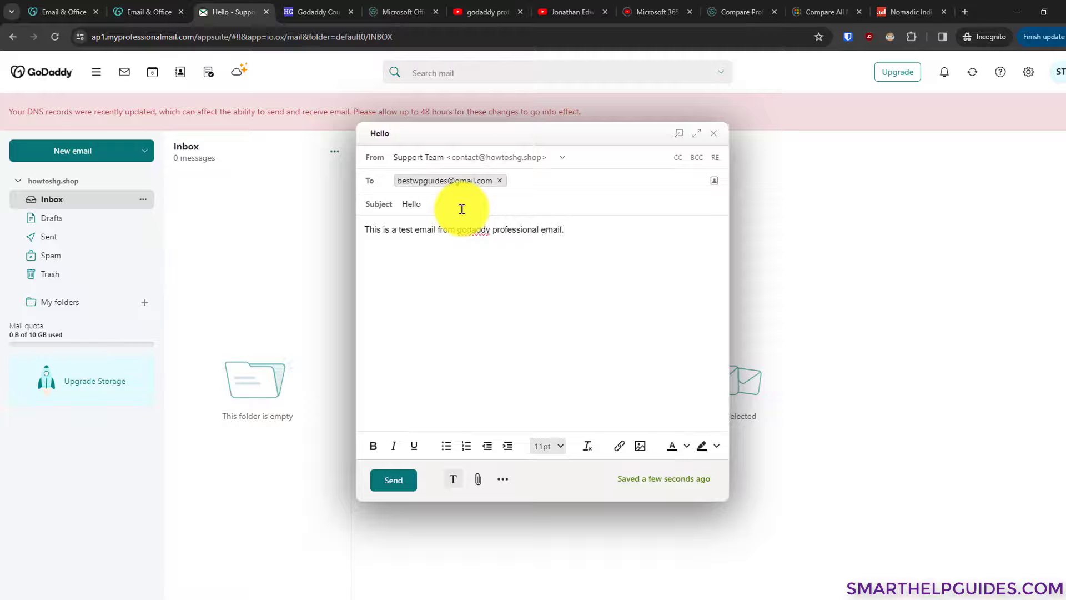
left_click(399, 476)
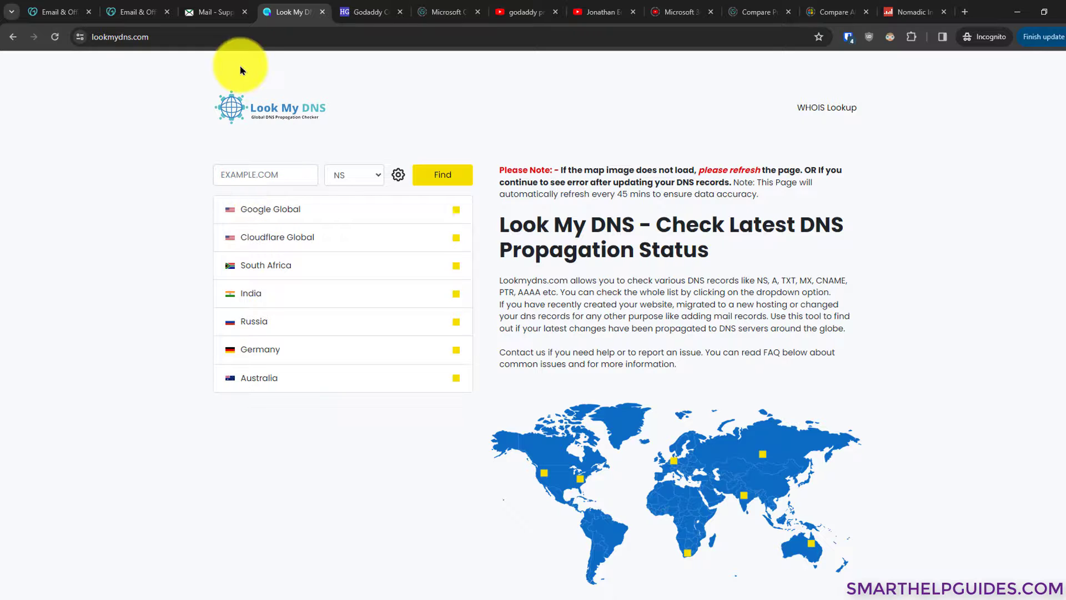
left_click(125, 17)
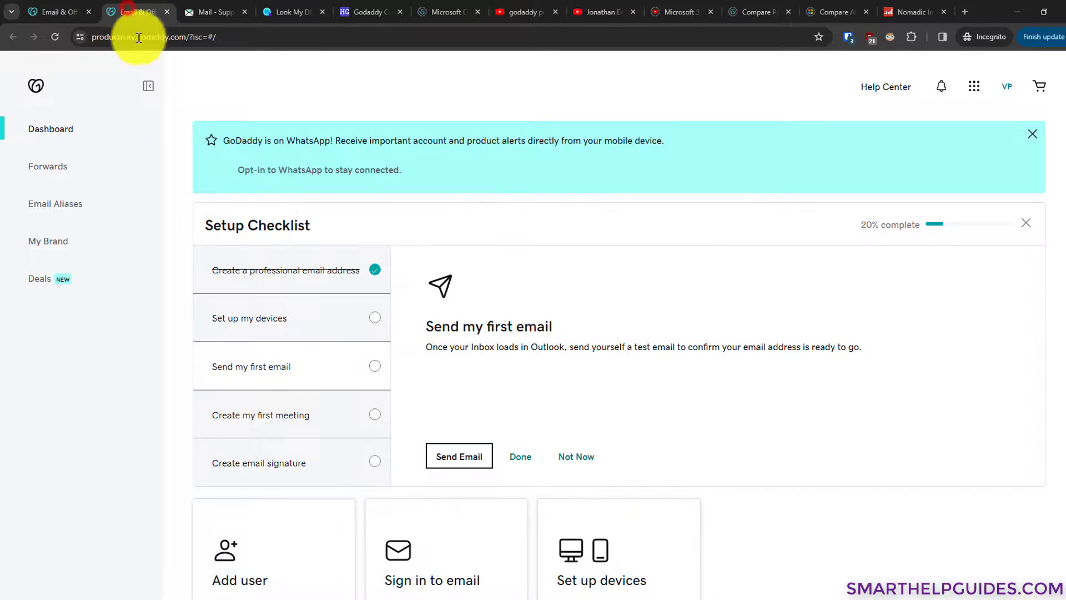
left_click(200, 12)
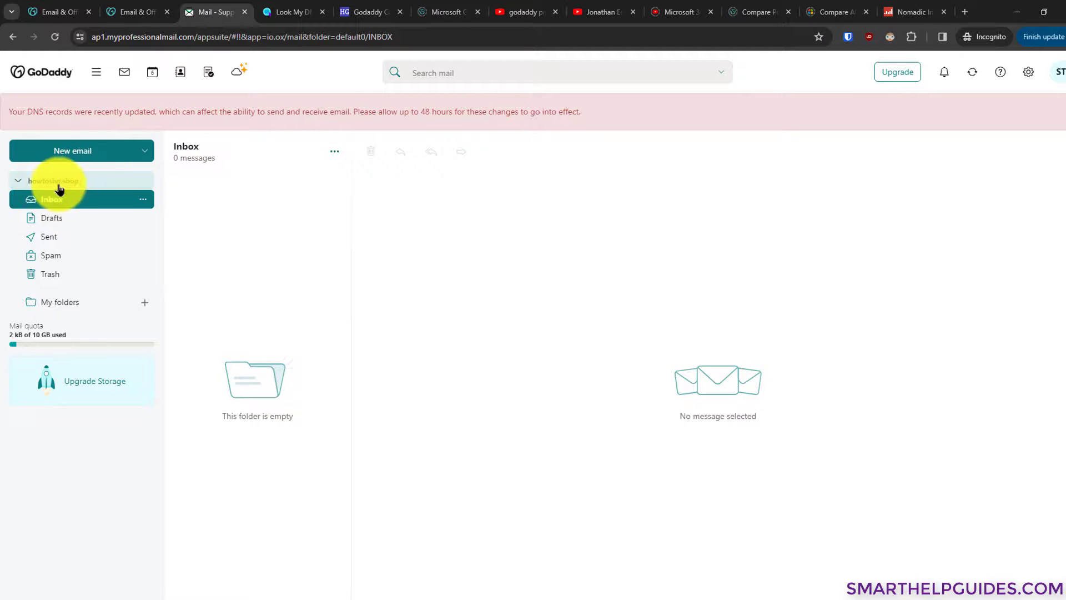
- Run an MX record lookup for howtoshg.shop on lookmydns.com, then go back to webmail
left_click(260, 10)
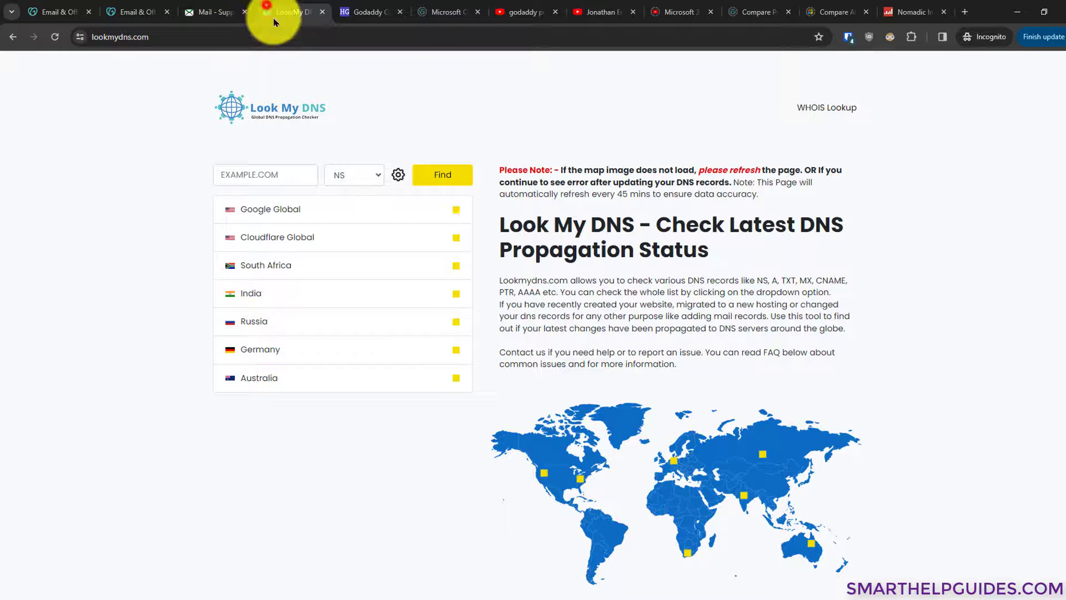
left_click(266, 175)
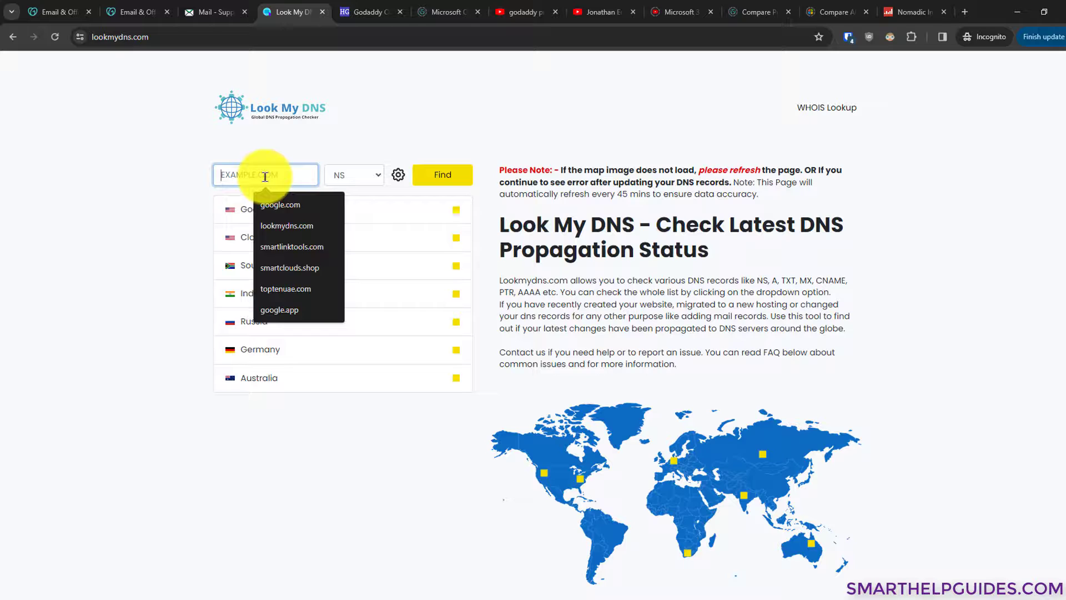
type("how")
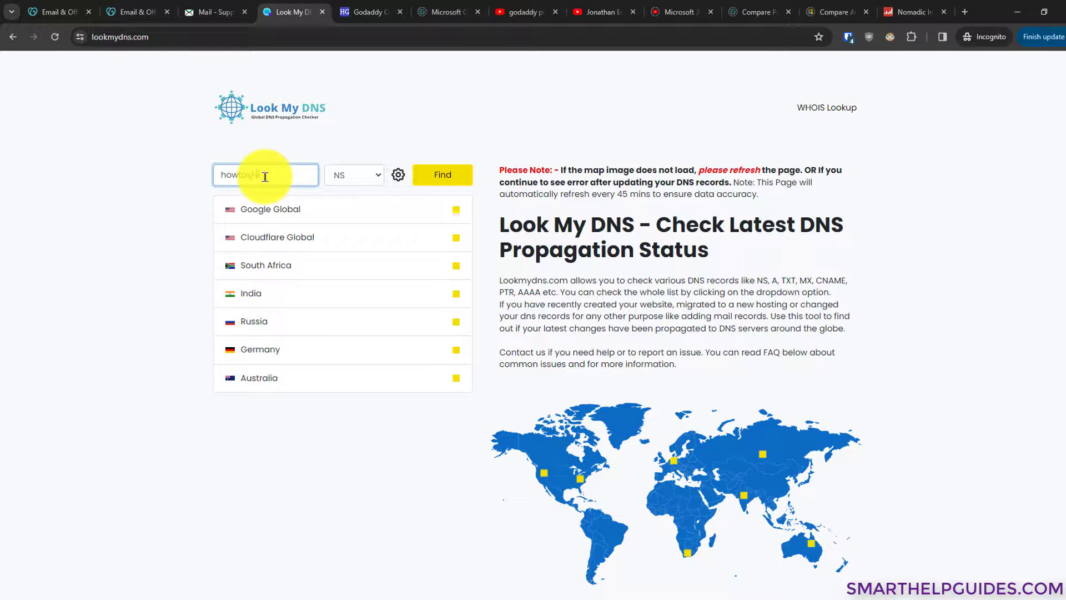
type("toshg.shop")
left_click(370, 169)
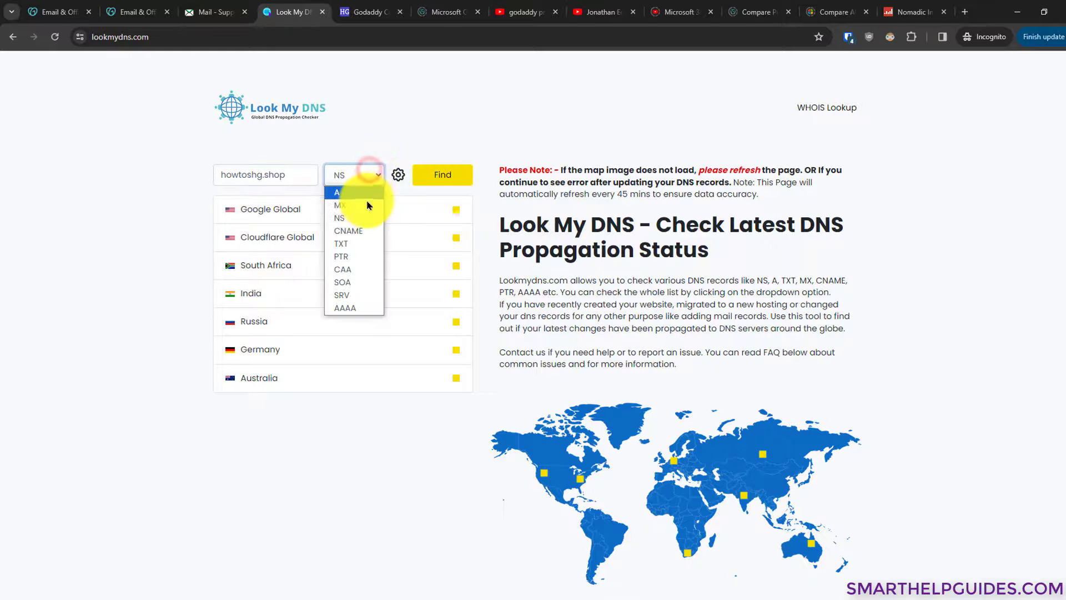
left_click(366, 203)
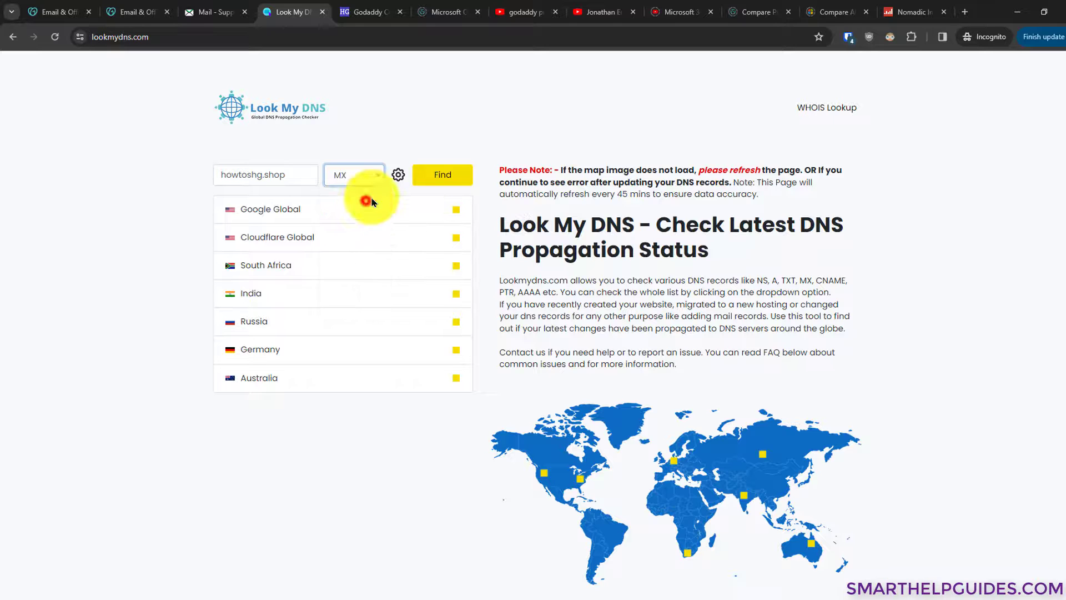
left_click(436, 175)
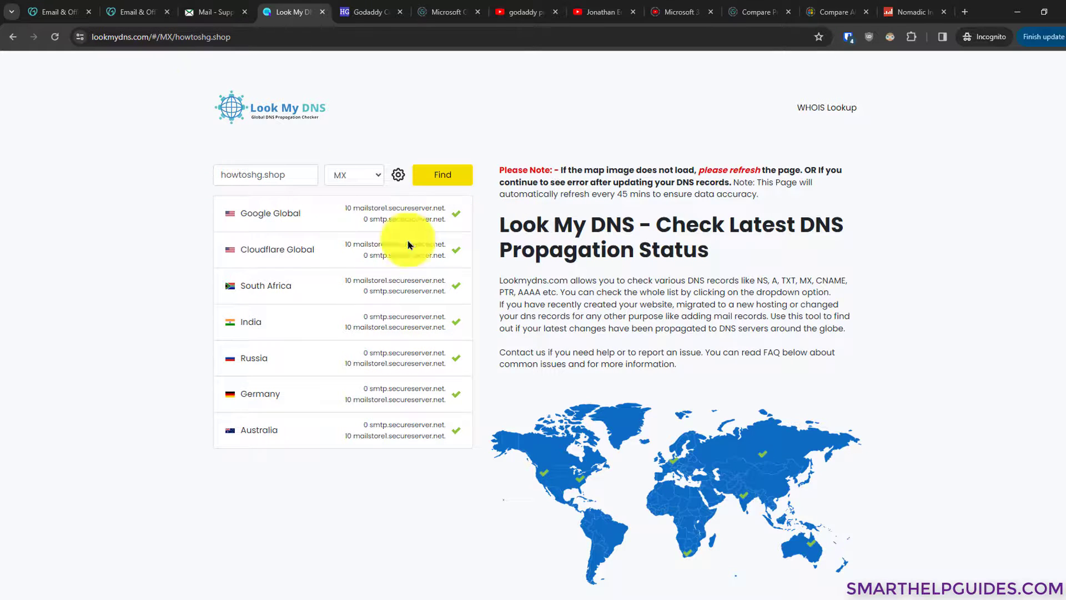
left_click(200, 10)
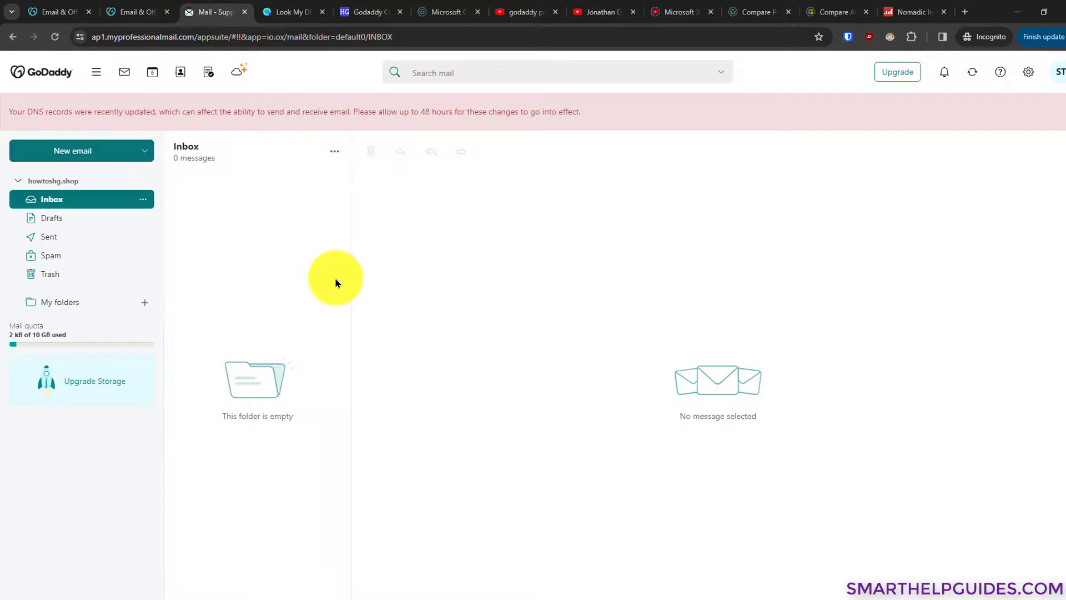
key("super")
type("ed")
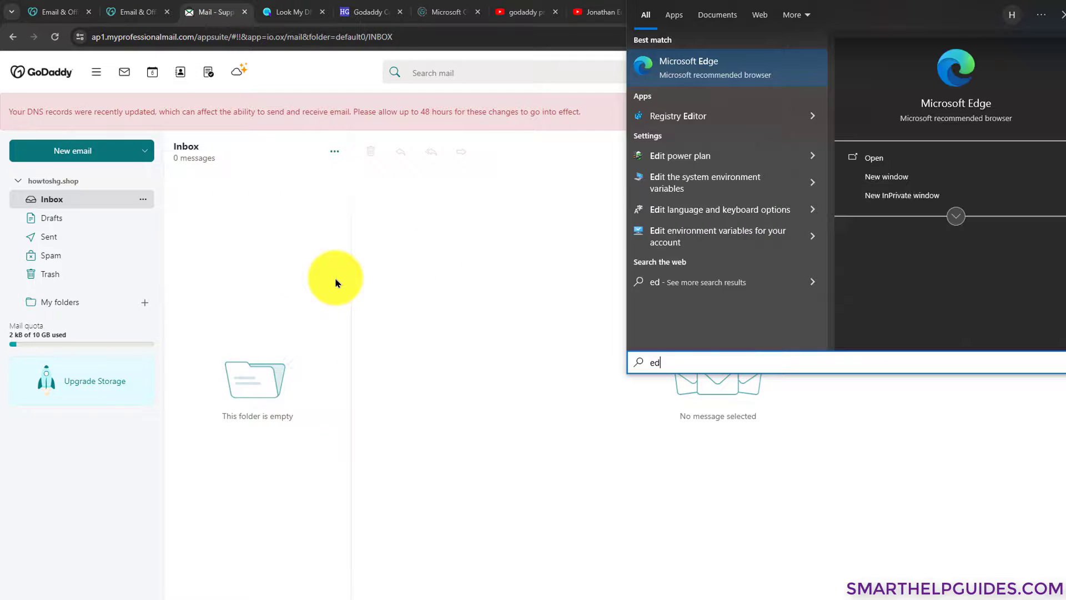
key("Return")
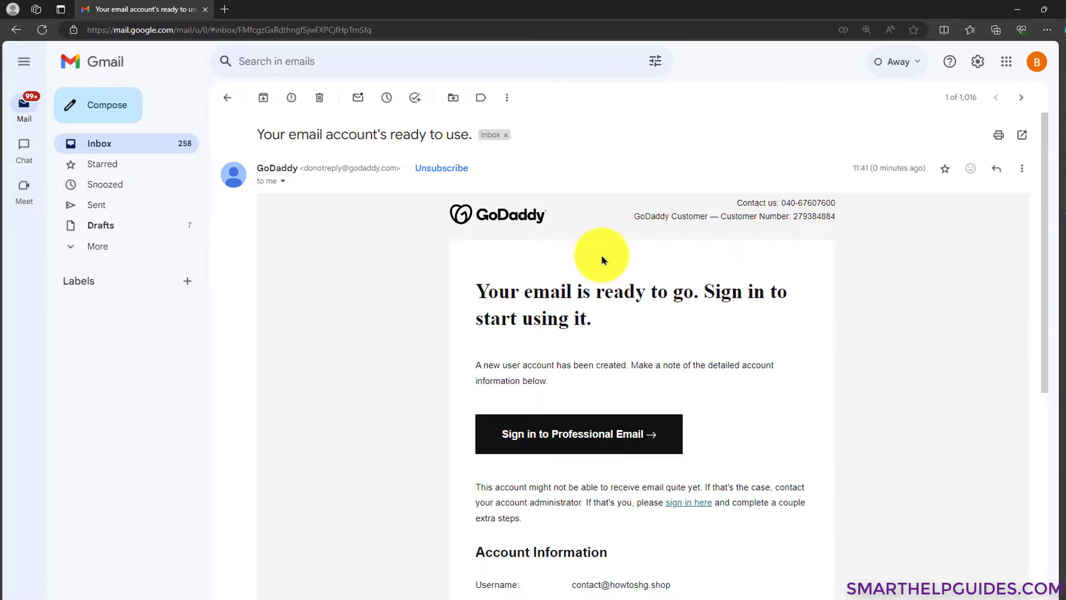
left_click_drag(1043, 313, 1047, 420)
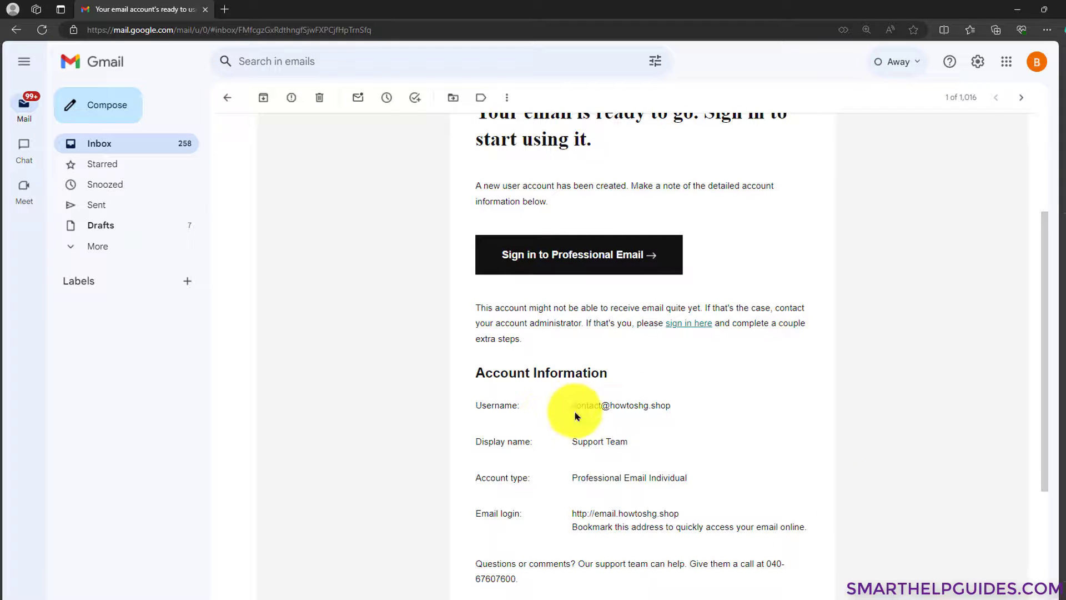
left_click_drag(573, 406, 685, 409)
left_click(723, 423)
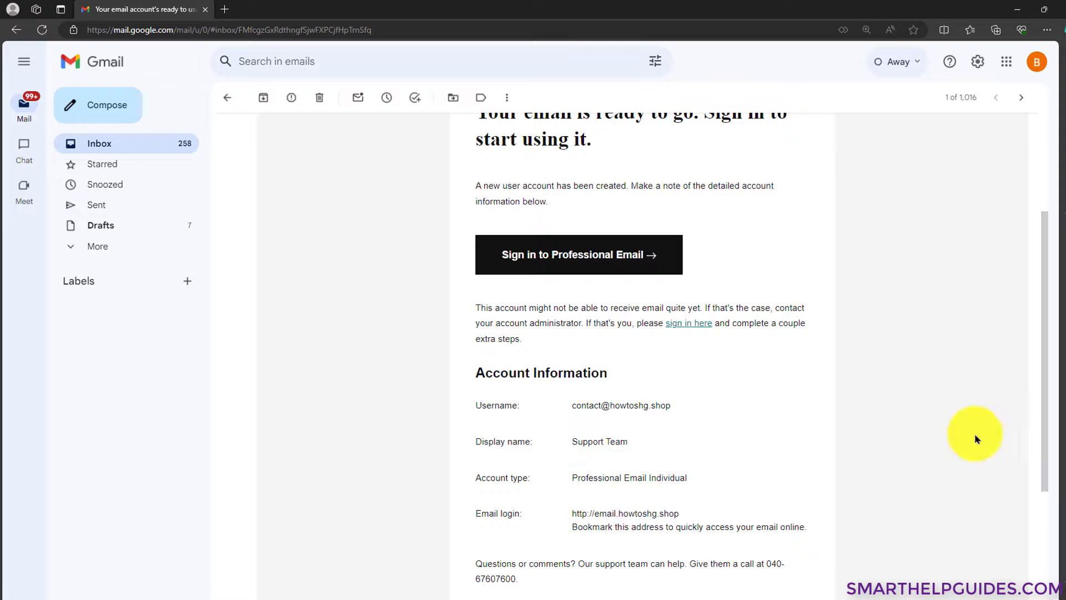
left_click_drag(1042, 433, 1048, 539)
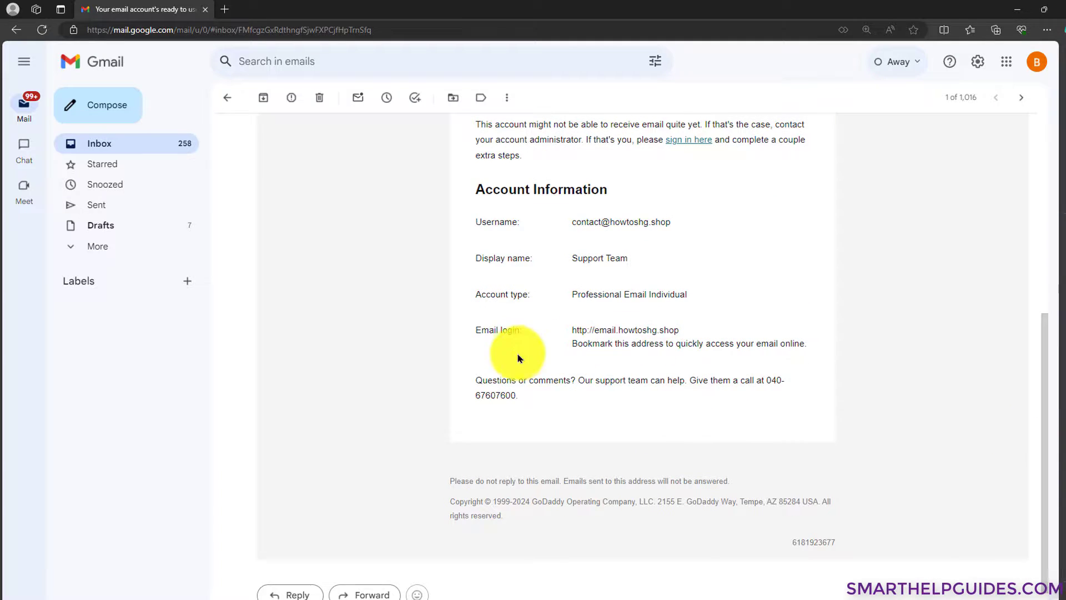
left_click_drag(1041, 475, 1040, 246)
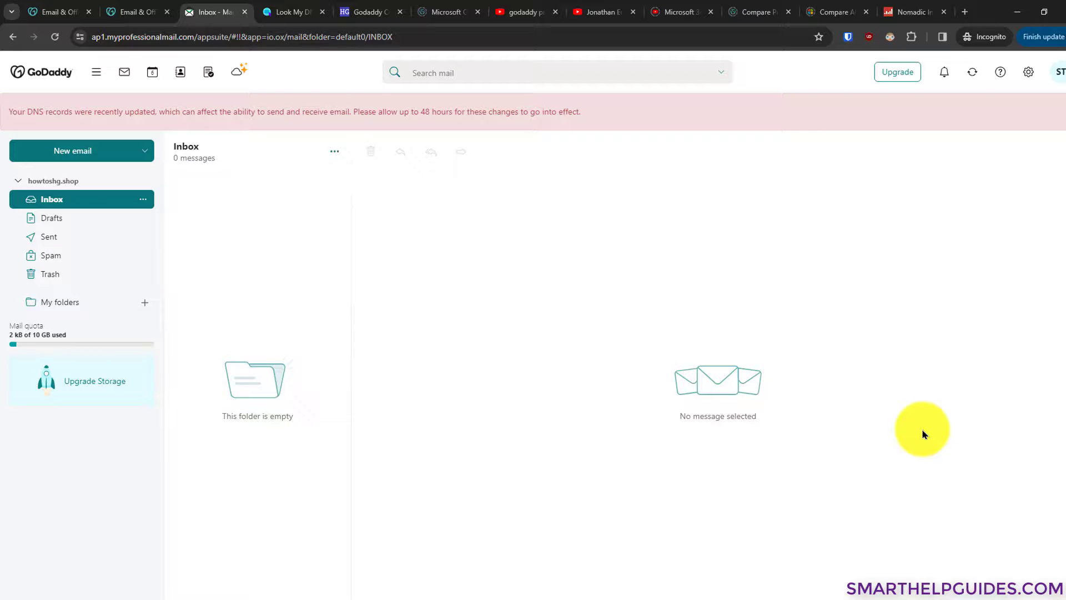
key("super")
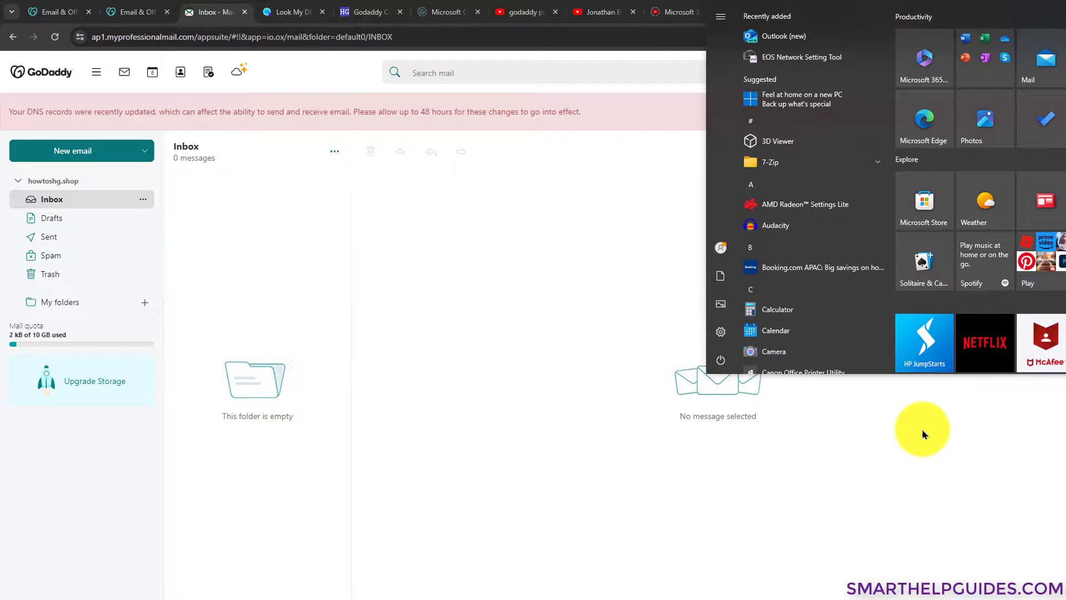
type("mail")
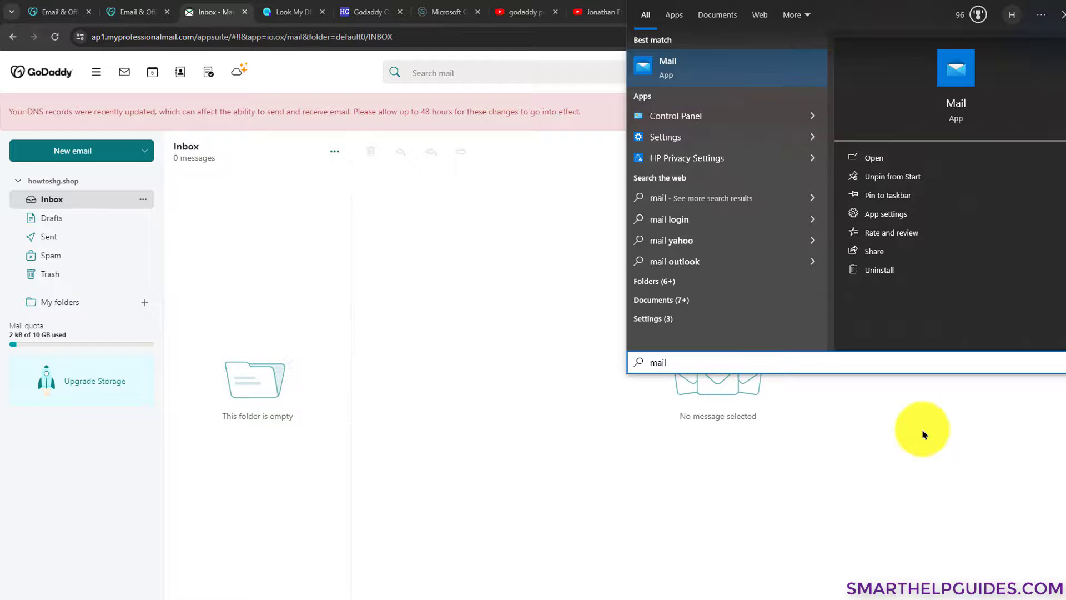
key("Return")
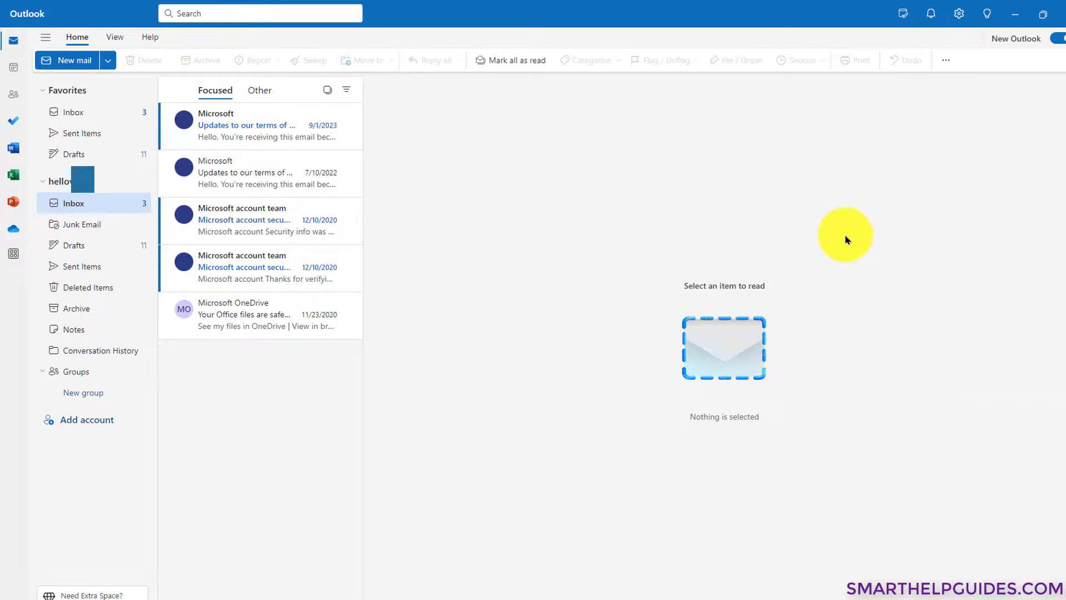
left_click(1057, 37)
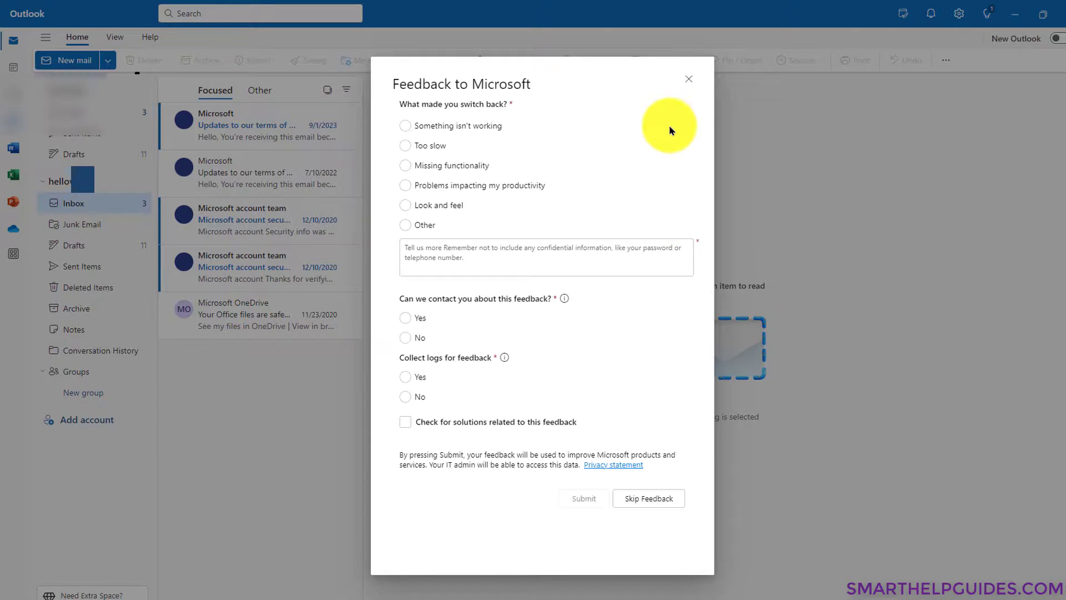
left_click(689, 79)
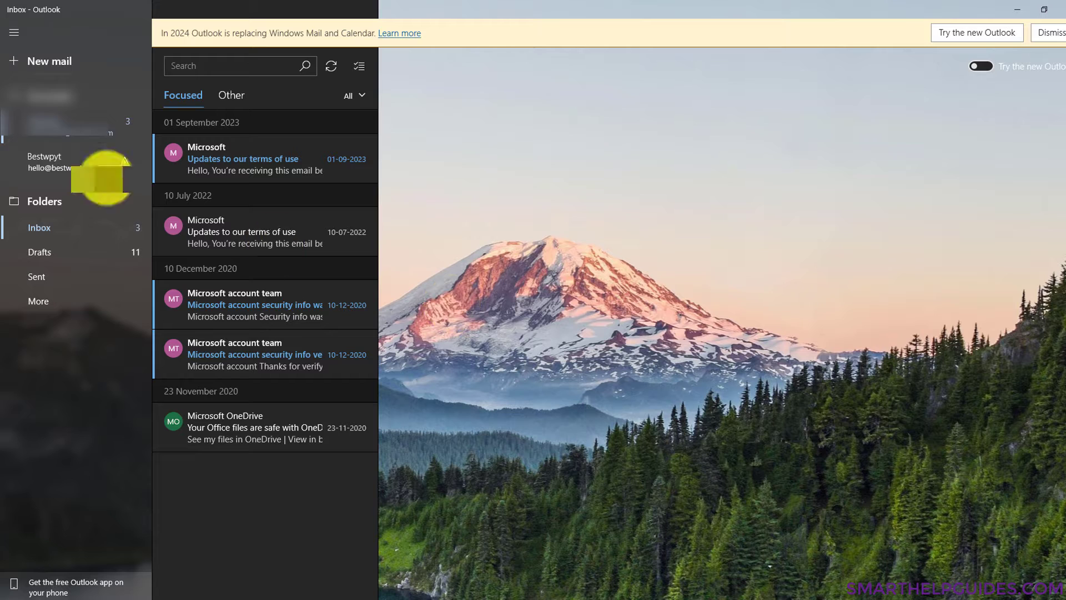
left_click(965, 32)
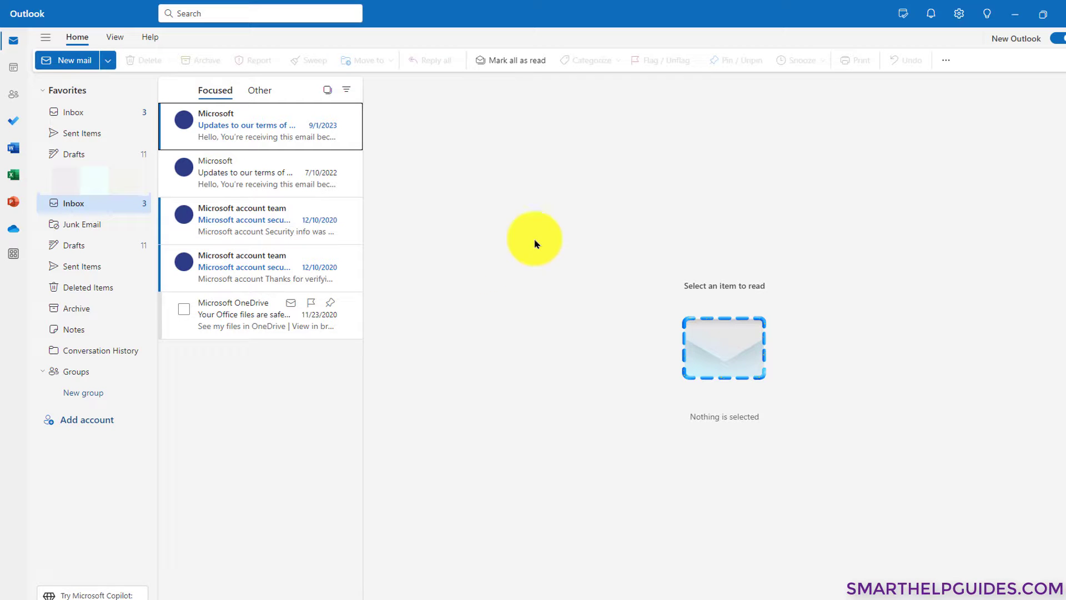
- Start adding the GoDaddy contact mailbox address as a new email account in Outlook
left_click(957, 14)
left_click(242, 169)
left_click(488, 176)
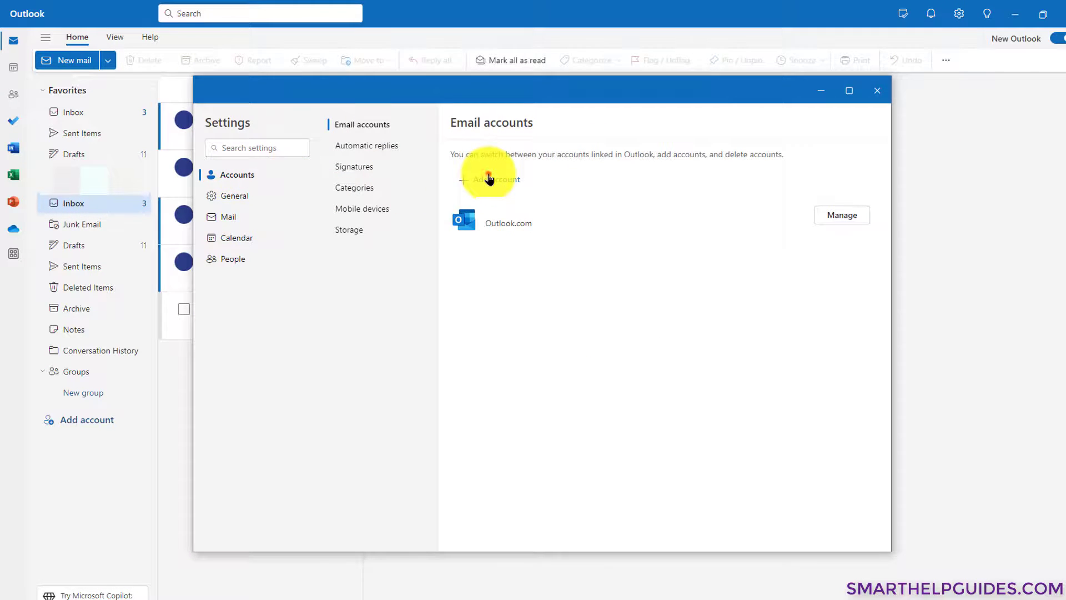
left_click(581, 320)
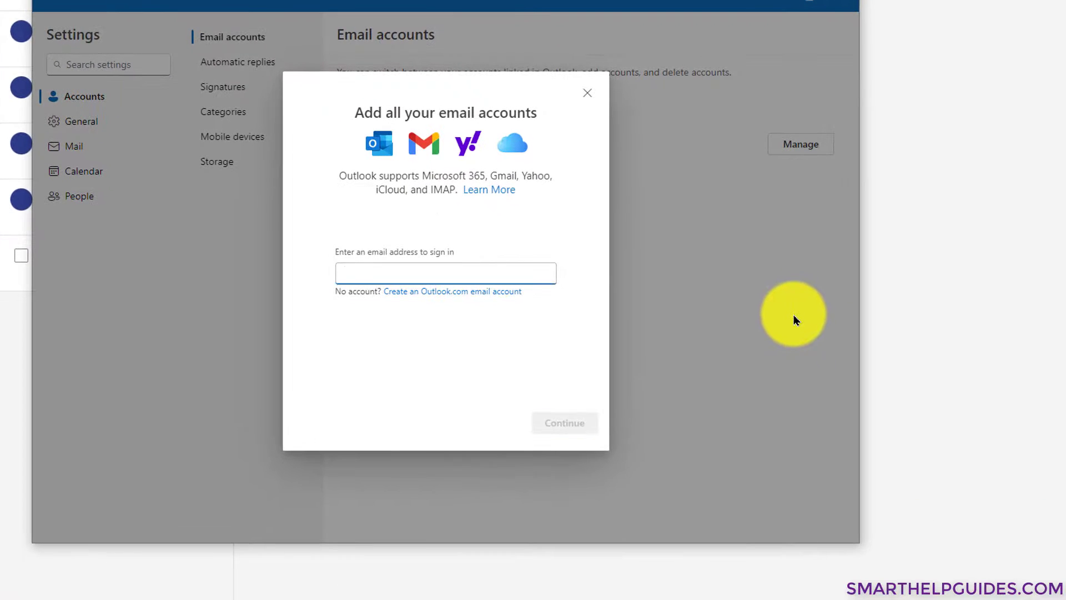
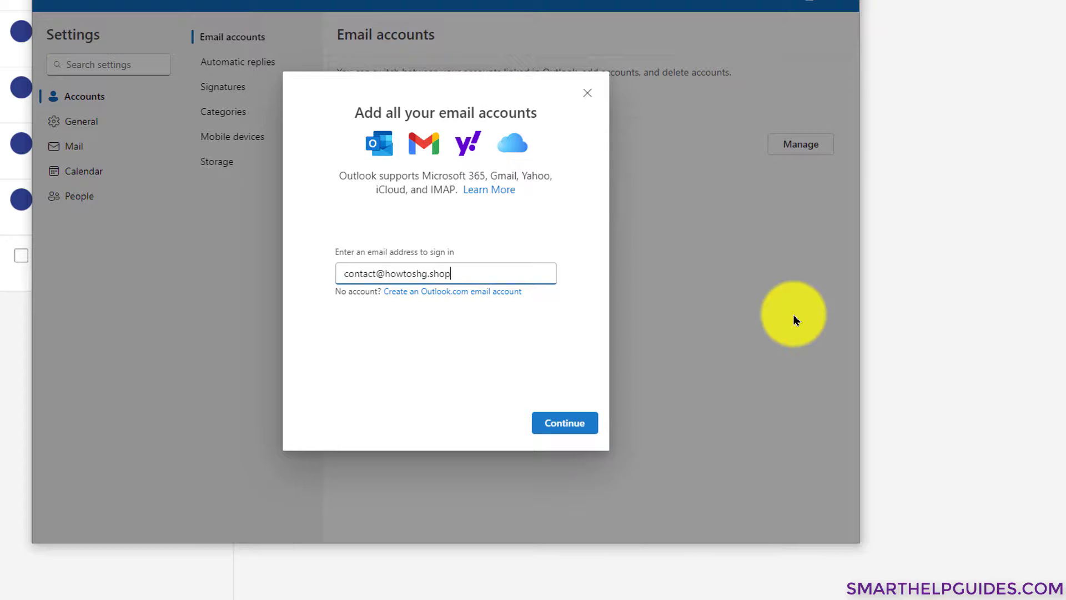
left_click(560, 421)
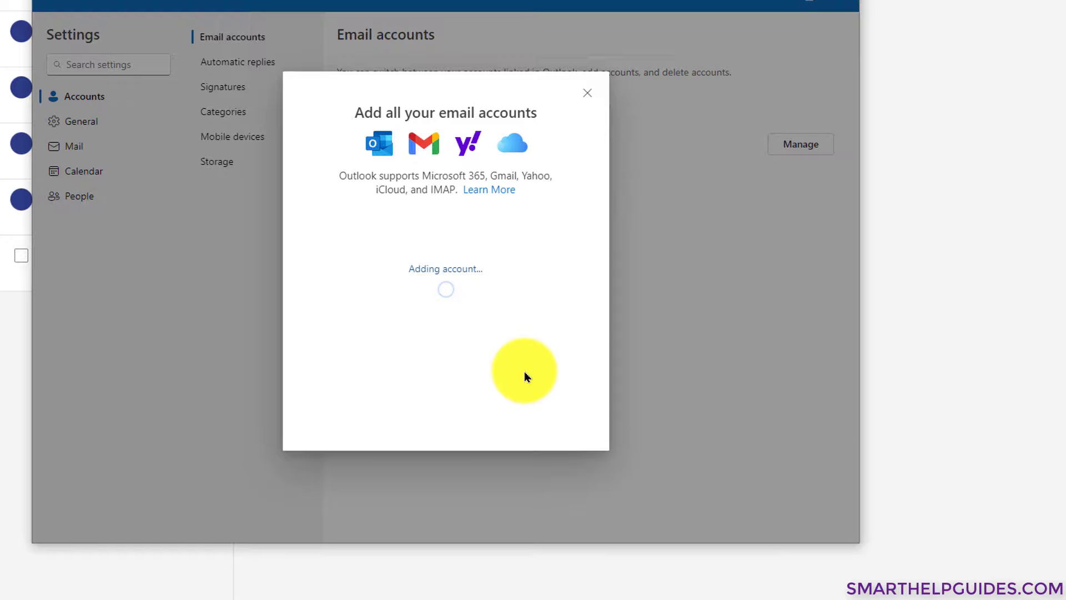
- Paste the mailbox's IMAP password and let Outlook sync the account
left_click(438, 222)
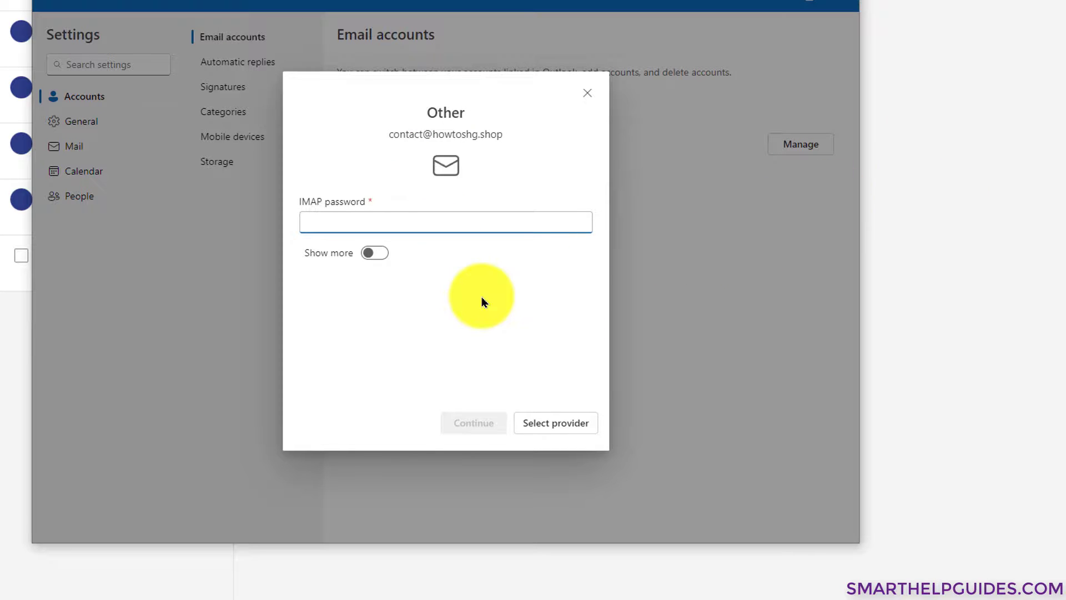
key("ctrl+v")
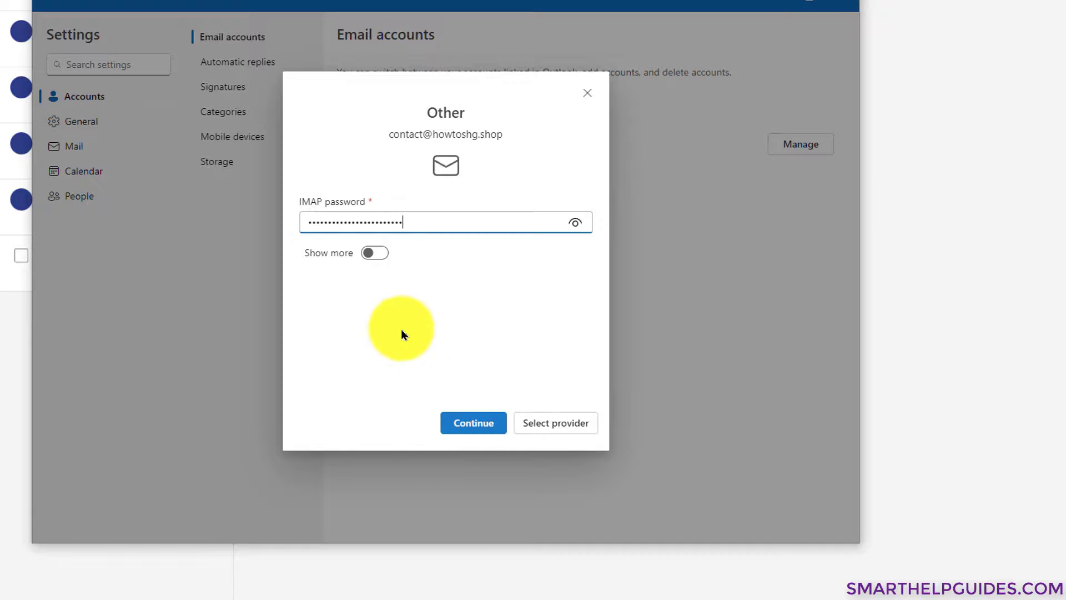
left_click(471, 423)
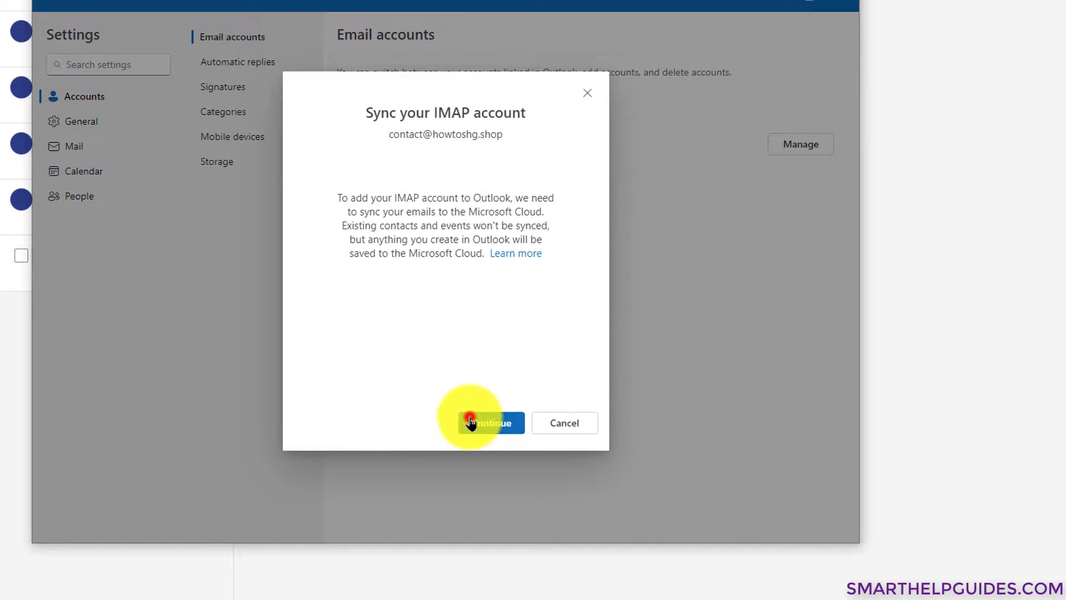
left_click(465, 425)
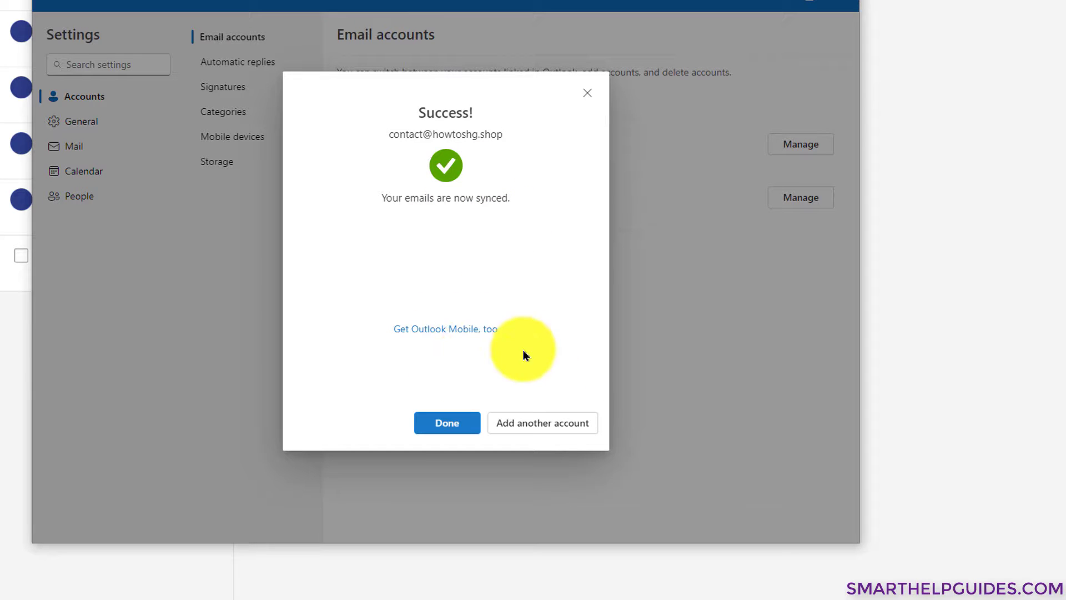
- Review the new IMAP account's incoming and outgoing server settings
left_click(436, 427)
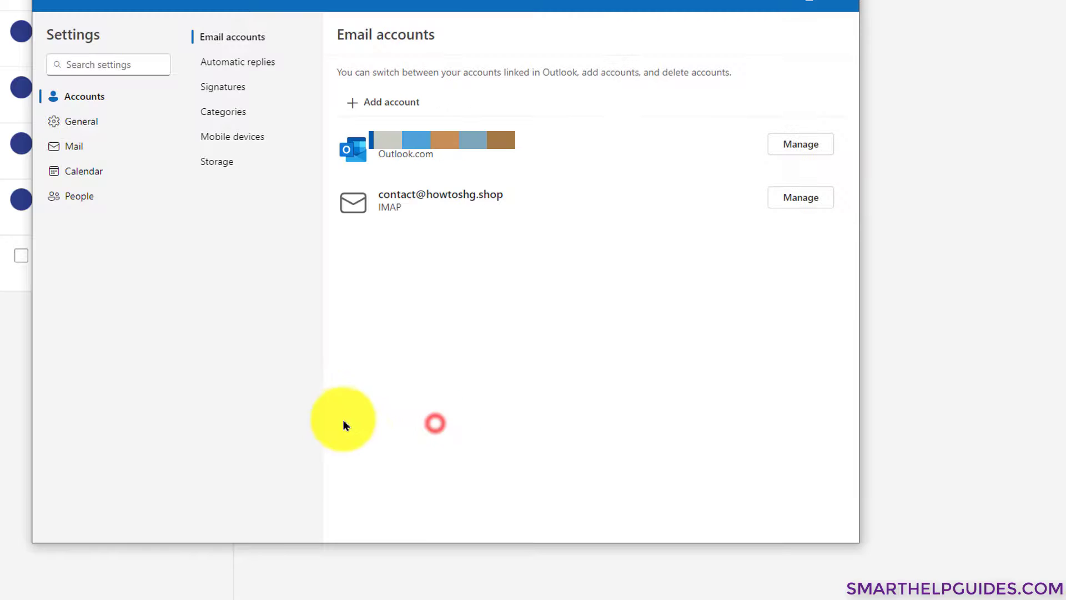
left_click(794, 199)
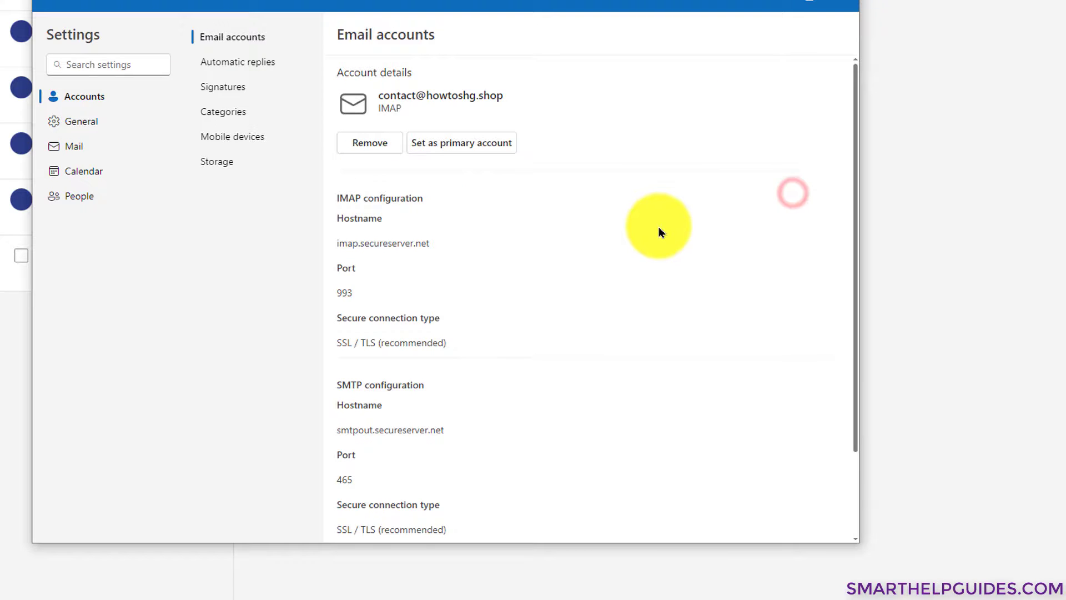
left_click_drag(856, 331, 856, 449)
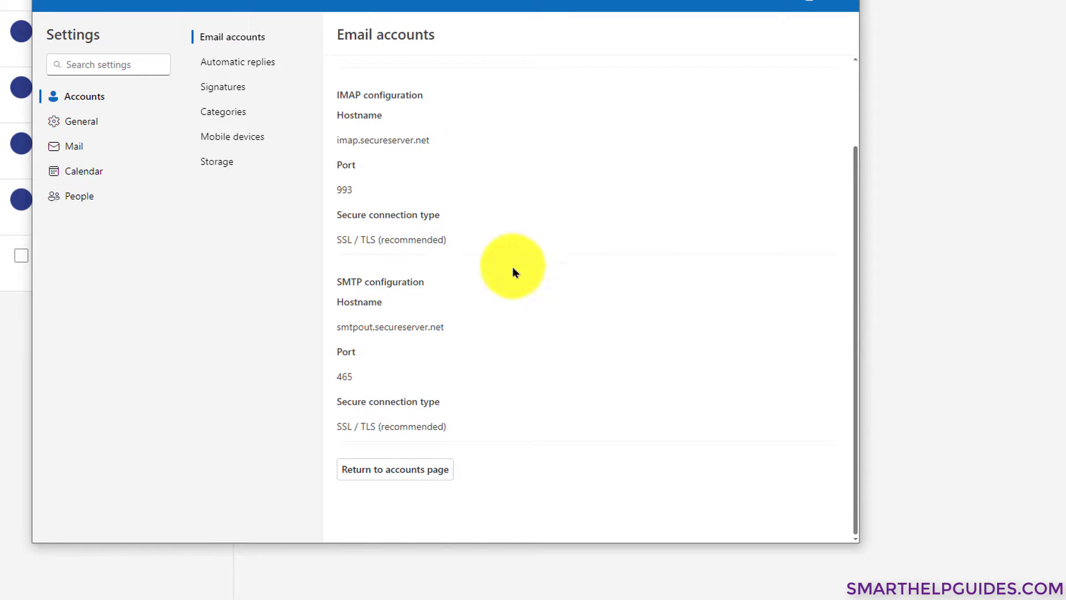
left_click_drag(856, 302, 857, 150)
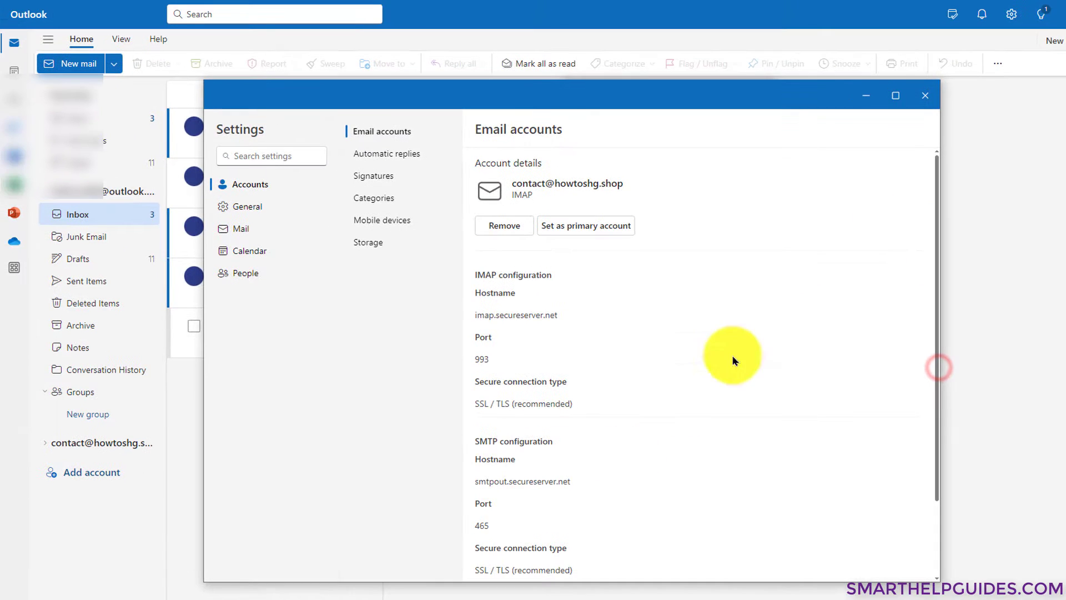
- Close Settings and minimize Notepad to return to the mail folder list
left_click(925, 96)
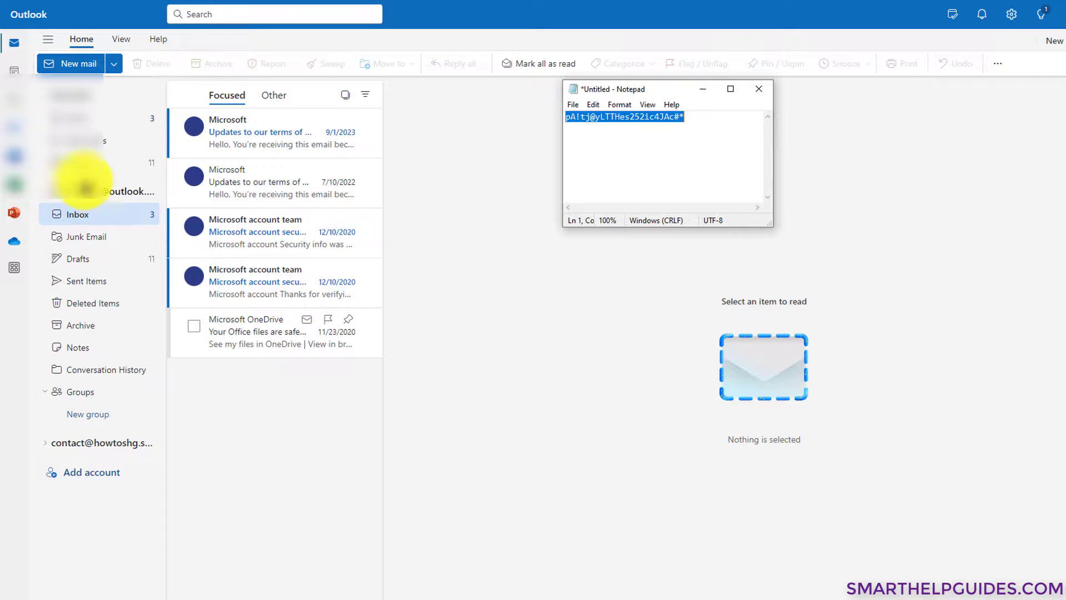
left_click(103, 220)
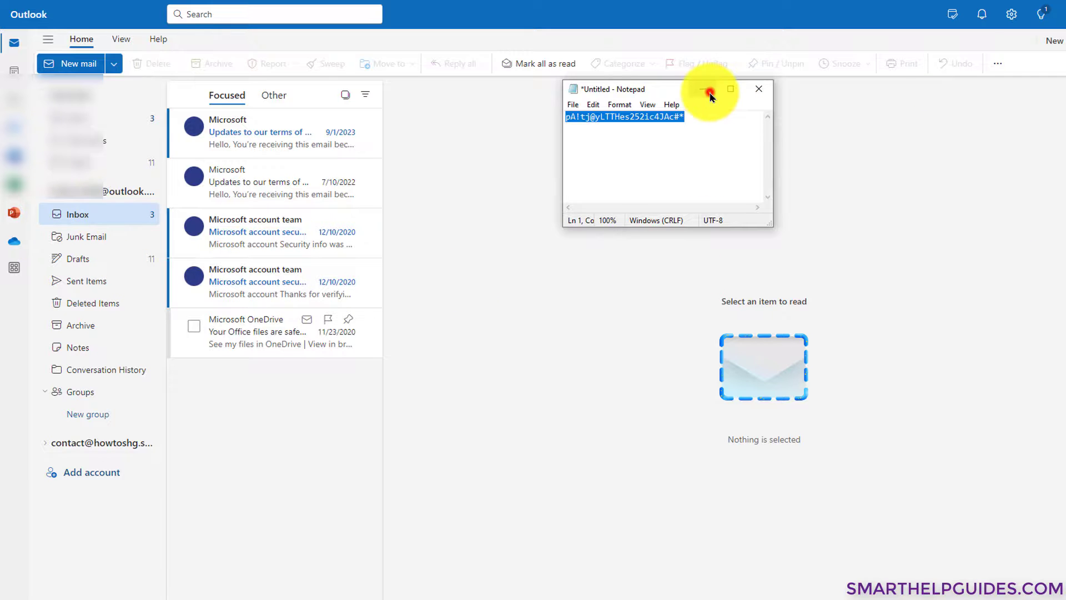
left_click(707, 90)
left_click(428, 248)
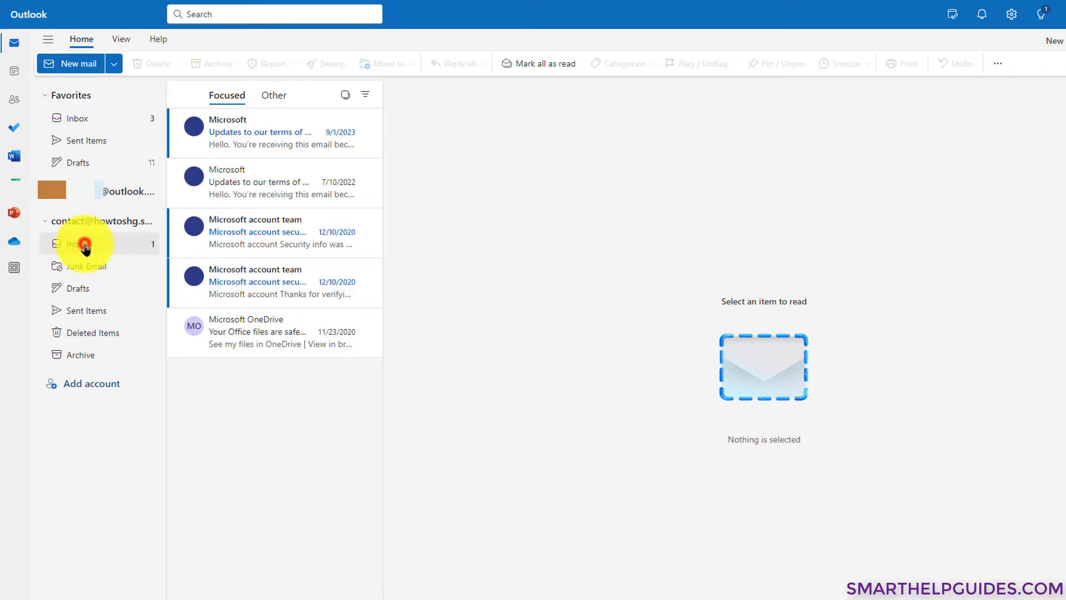
- Read the Hello test email in the new mailbox's Inbox, then start a blank new message
left_click(85, 246)
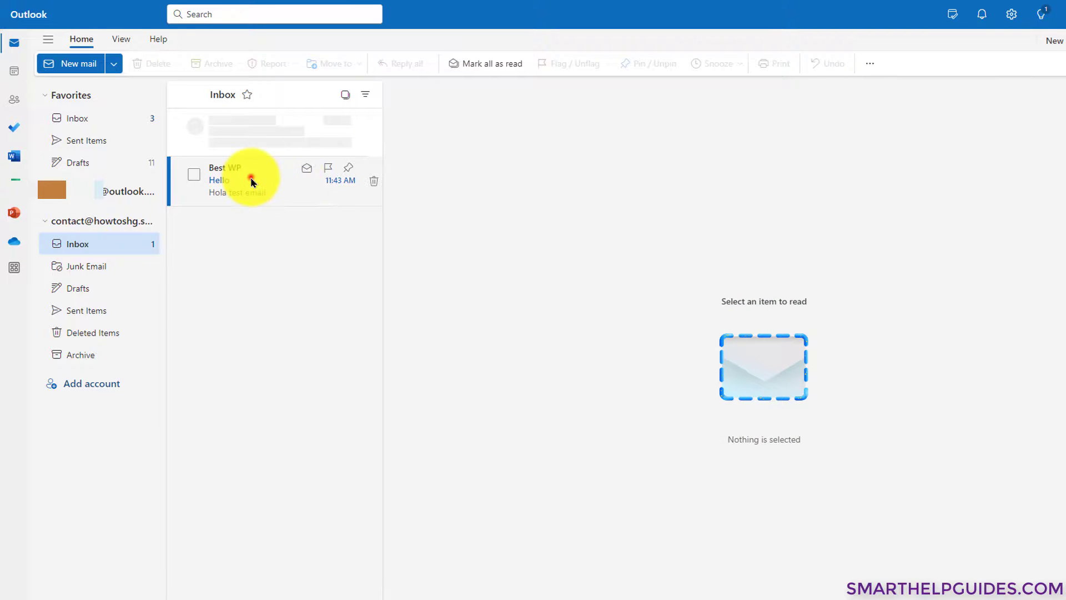
left_click(251, 182)
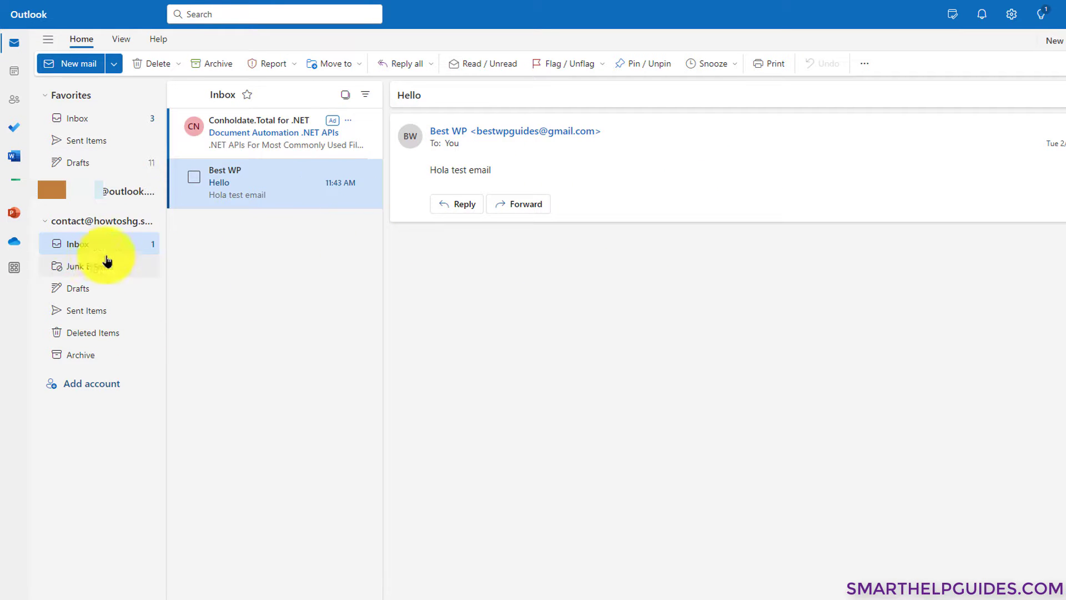
left_click(74, 66)
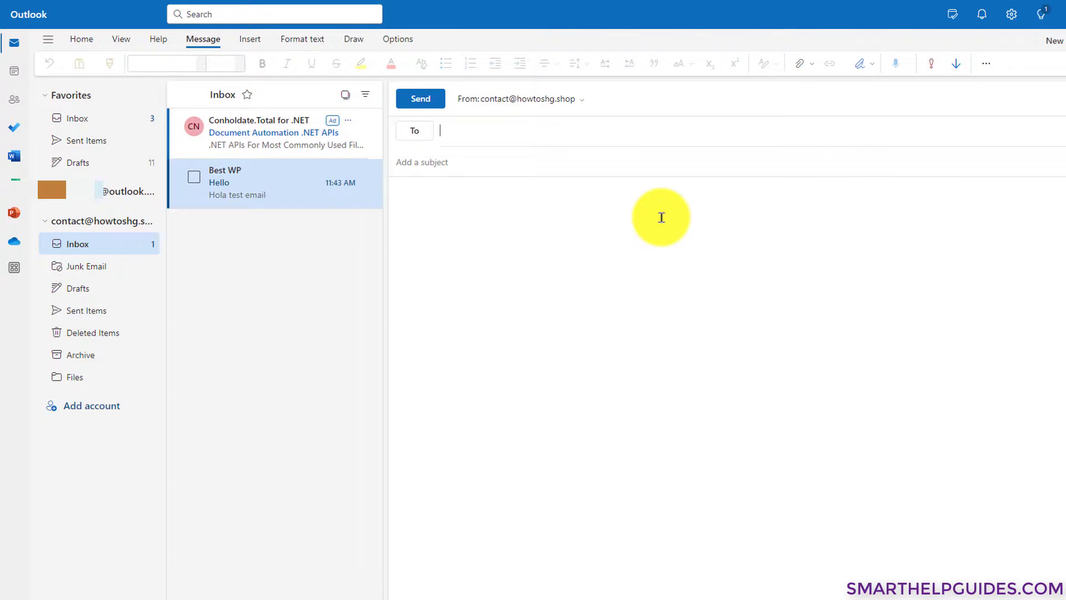
- Reply to the Hello email with 'Got your email thanks.' and send it
left_click(245, 192)
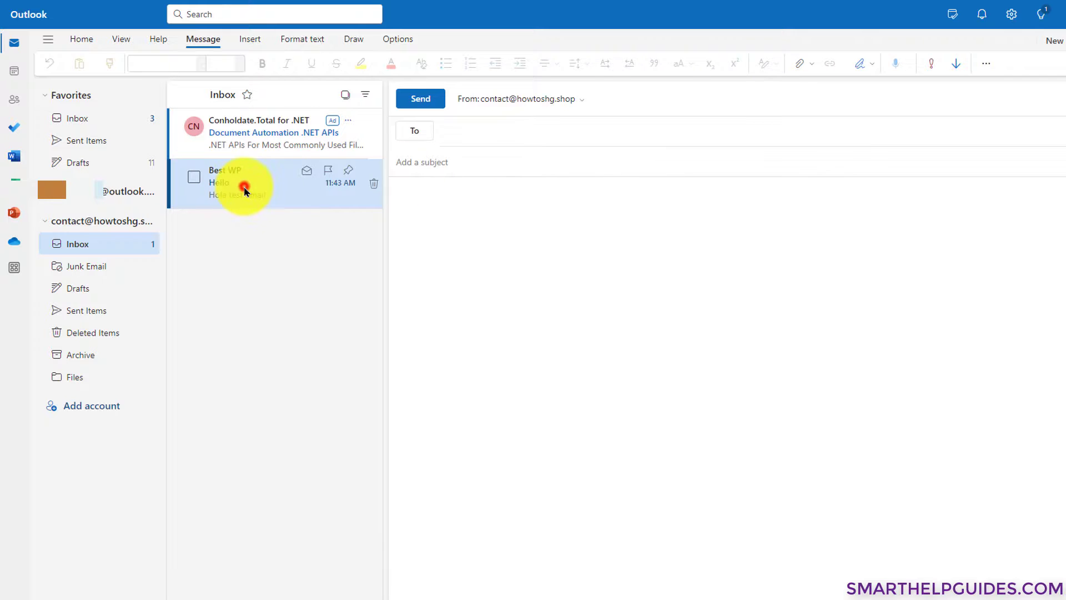
left_click(452, 203)
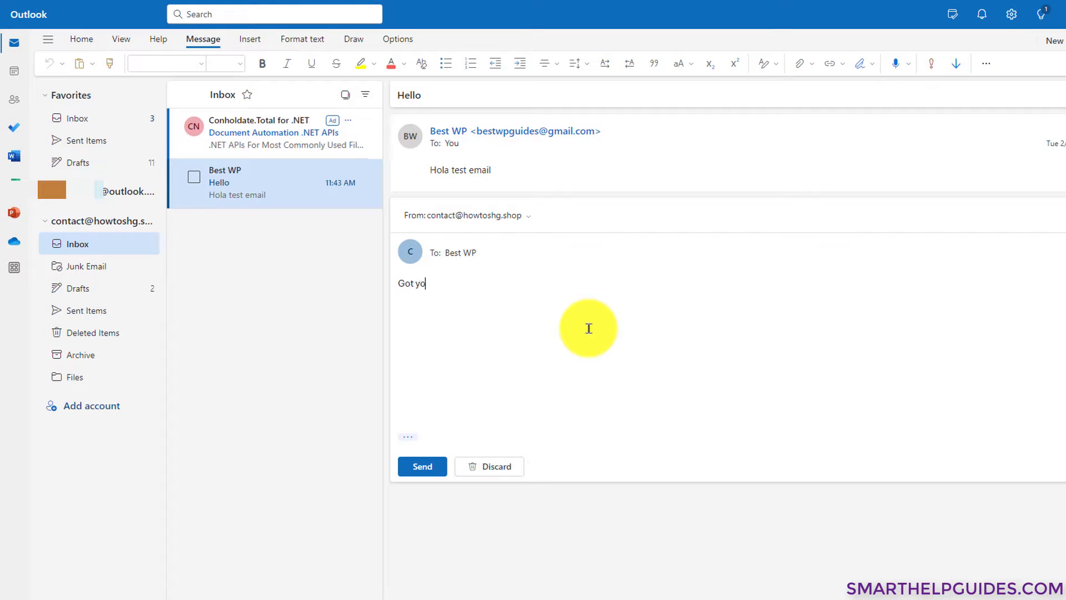
type("Got yout e")
key("BackSpace")
key("BackSpace")
key("BackSpace")
type("r email thanks.")
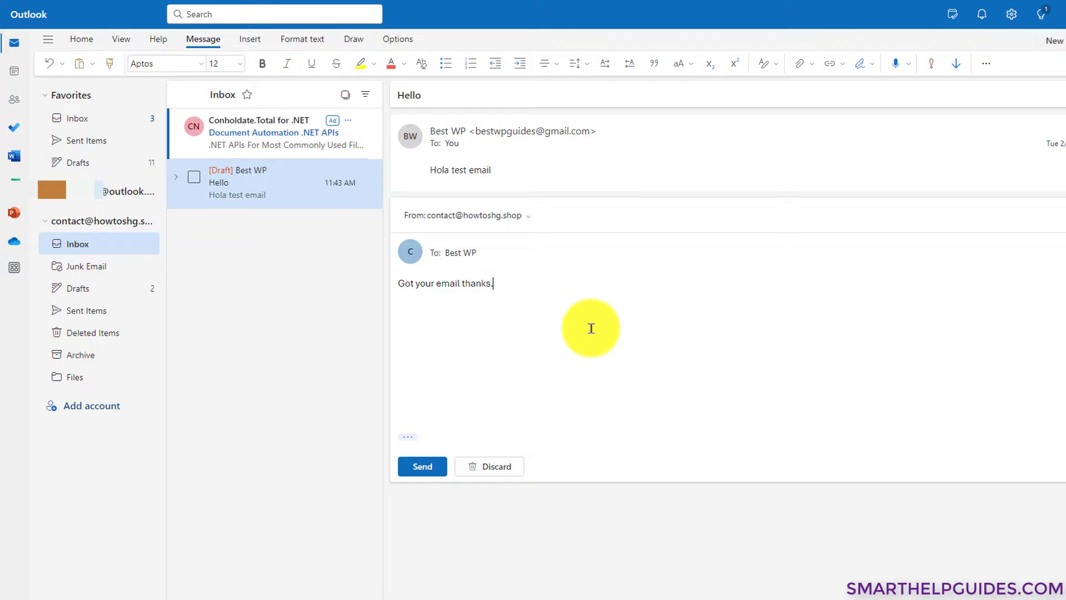
left_click(428, 467)
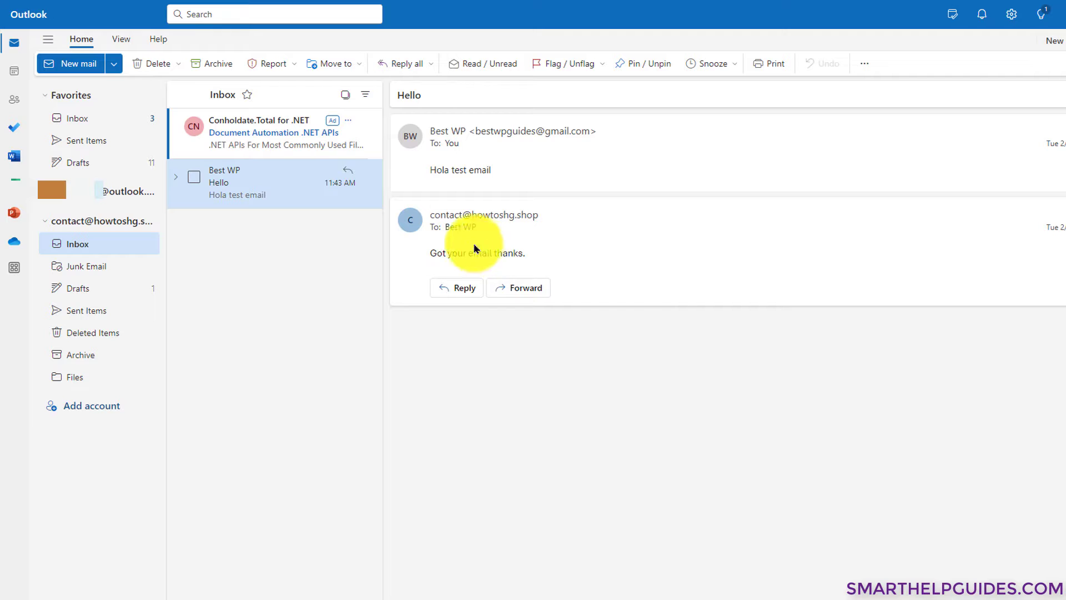
left_click(70, 244)
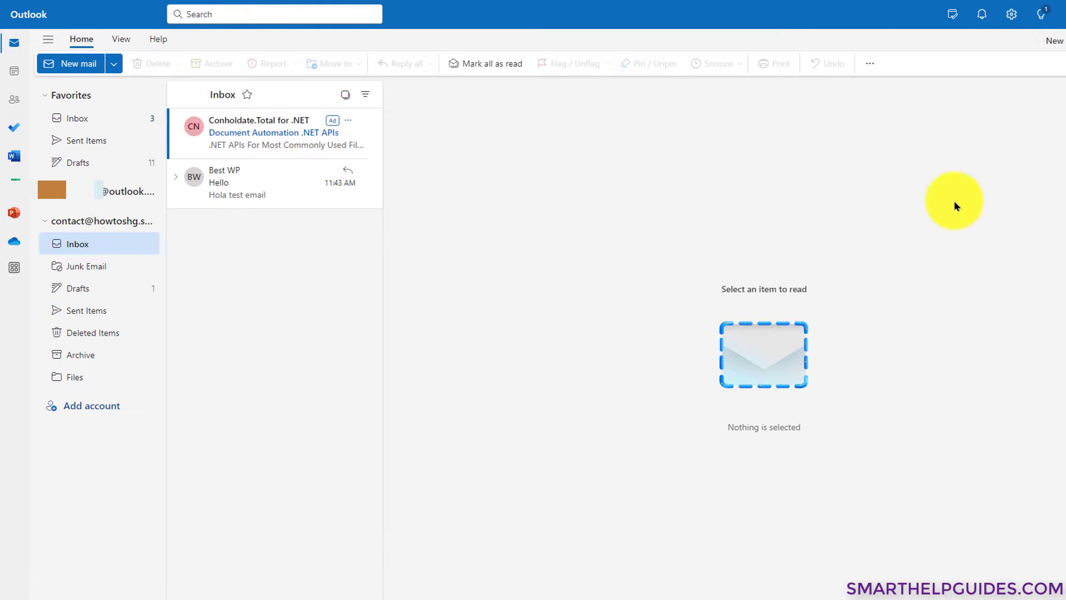
- Look at the contact account's Drafts folder, then its Inbox
left_click(94, 288)
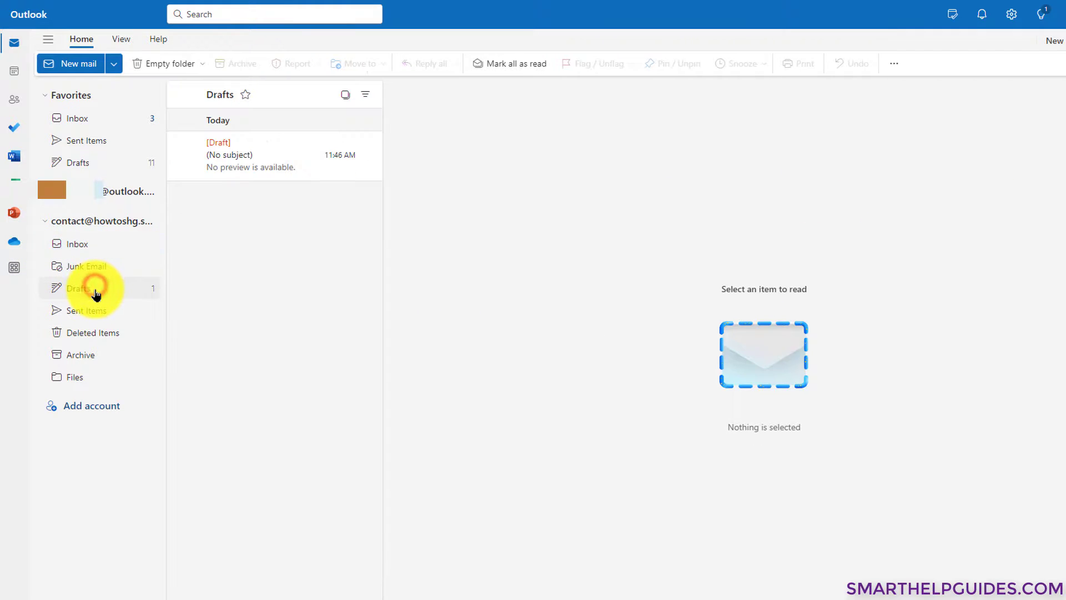
left_click(103, 244)
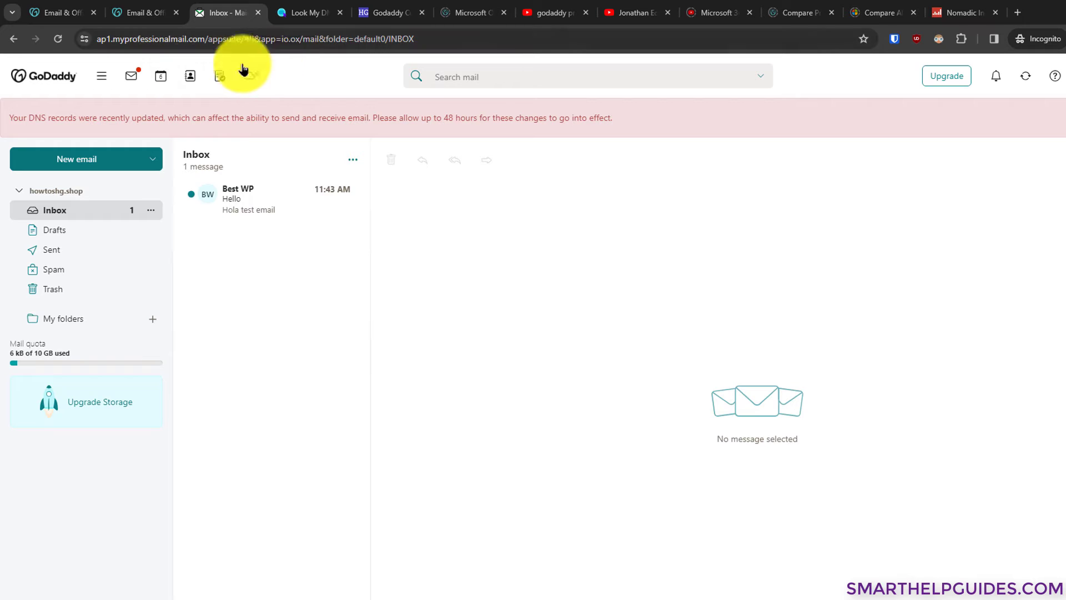
- Reload webmail, confirm the Re: Hello reply is in Sent, then return to the Inbox
left_click(95, 209)
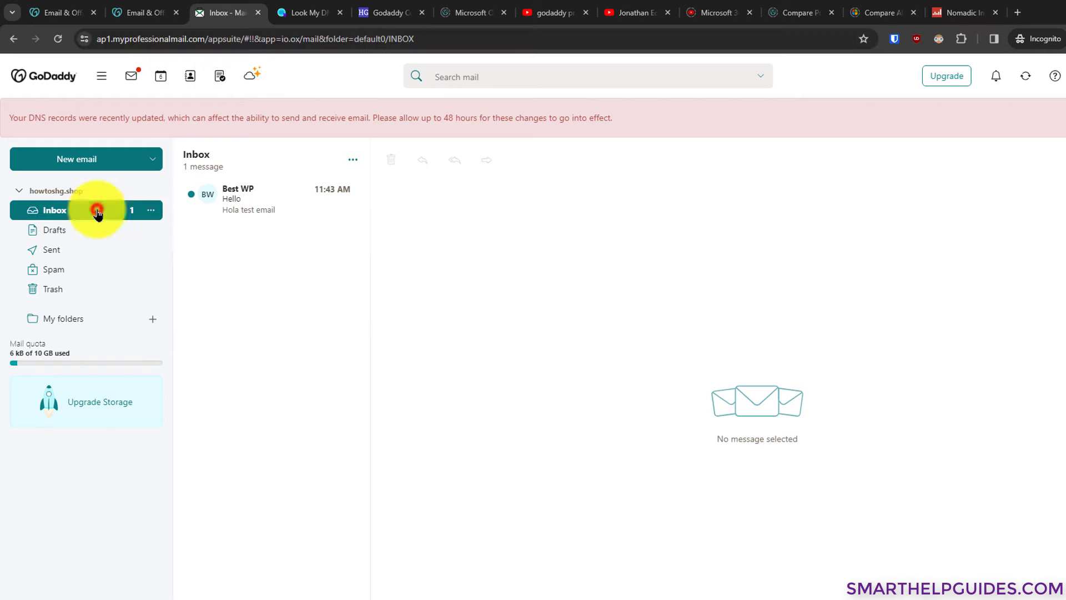
left_click(306, 210)
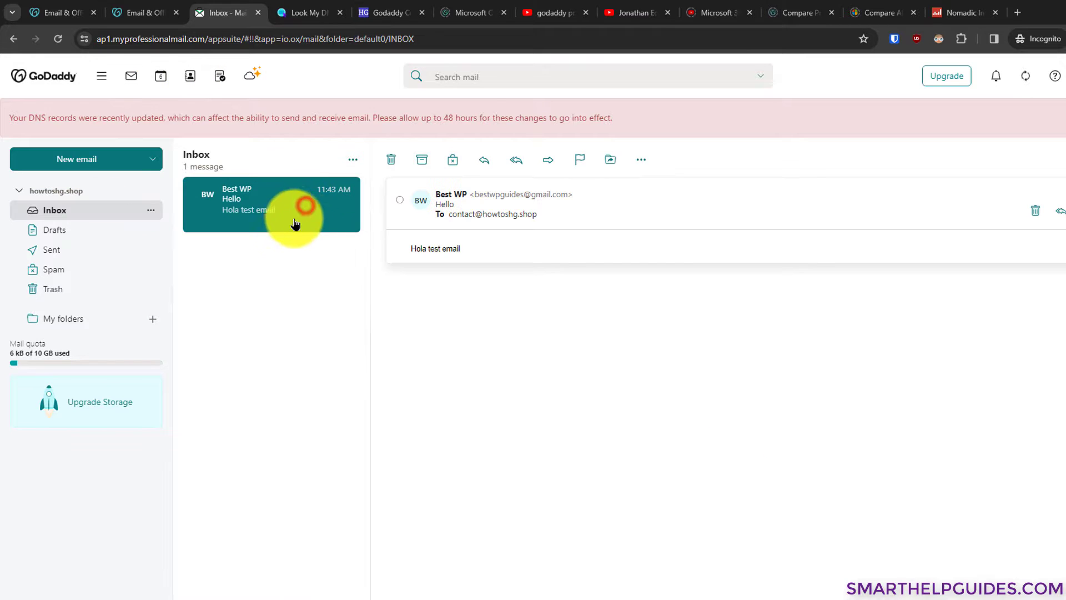
left_click(54, 40)
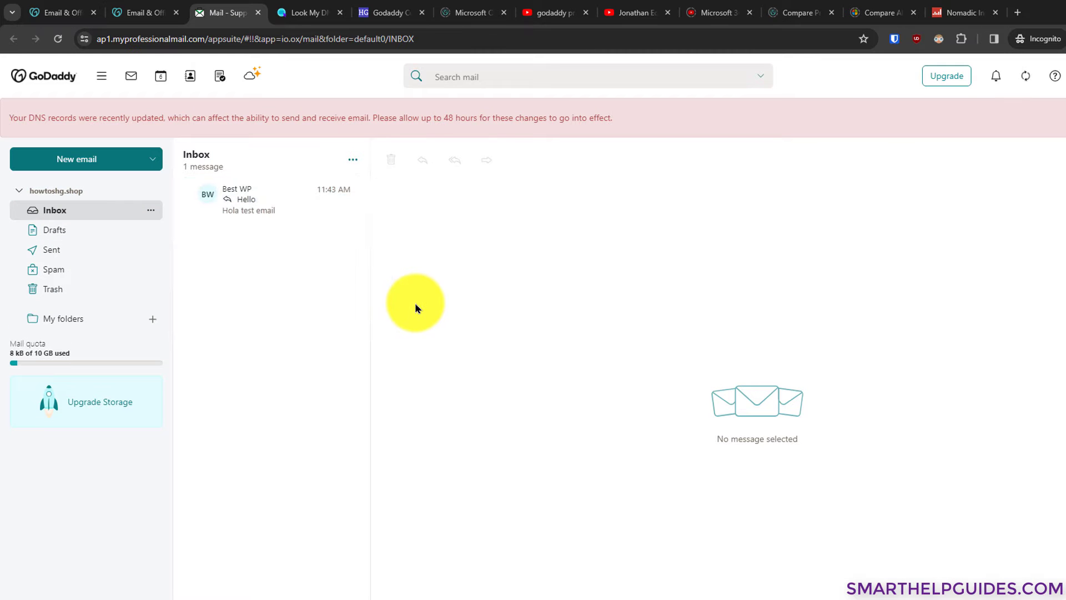
left_click(48, 248)
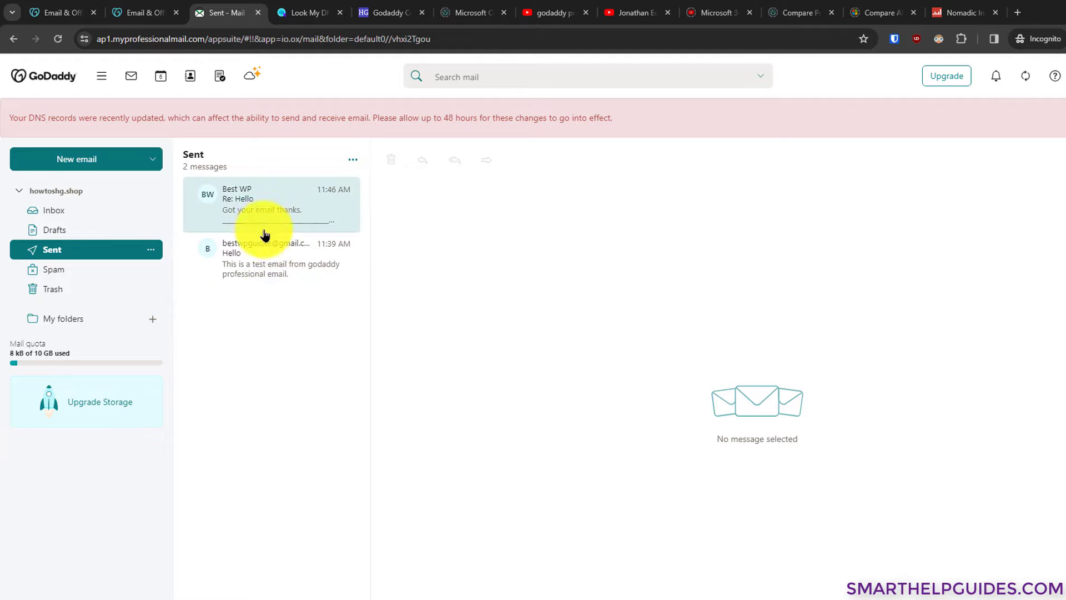
left_click(269, 210)
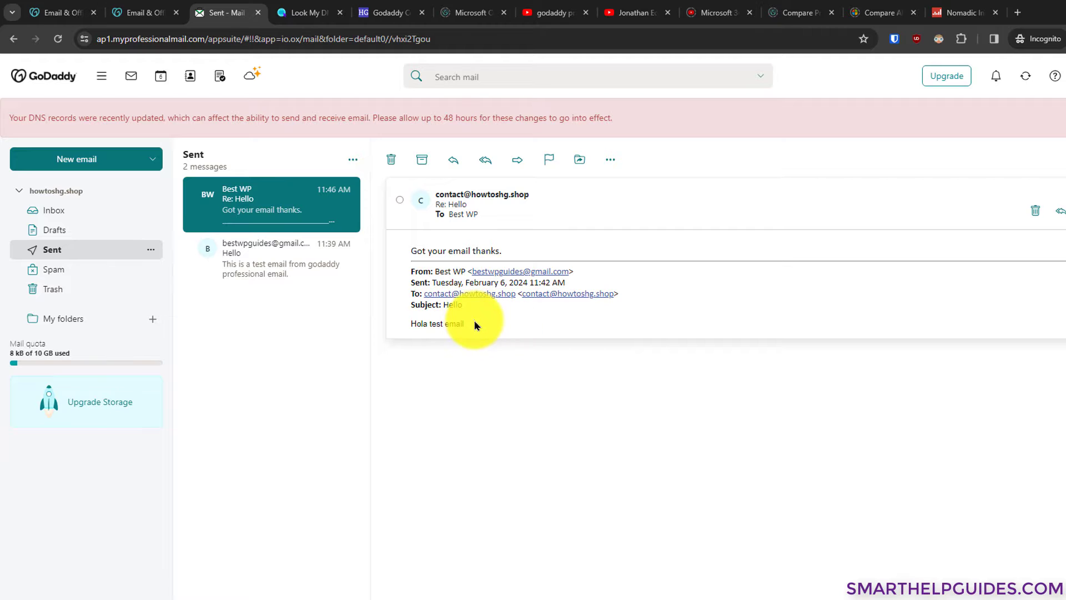
left_click(92, 210)
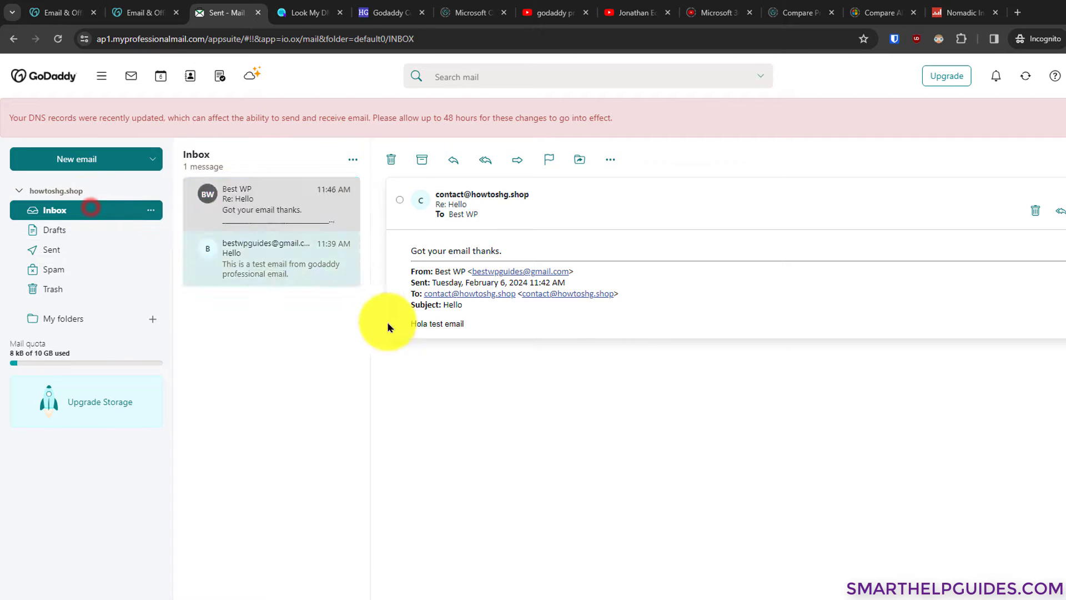
left_click(88, 211)
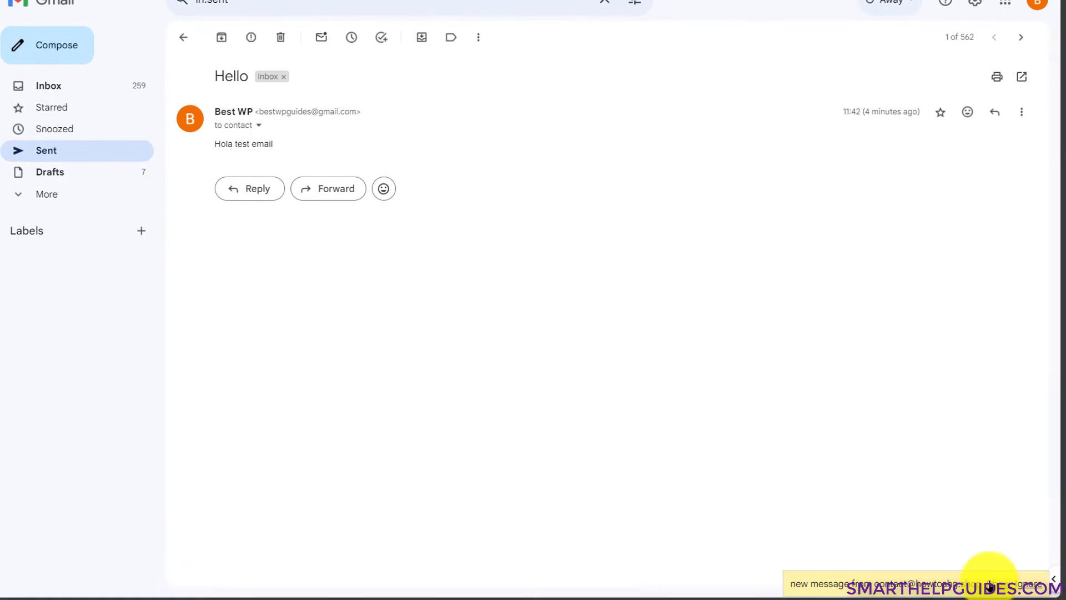
- Expand the 'Got your email thanks.' reply in Gmail's Hello thread and highlight part of it
left_click(992, 582)
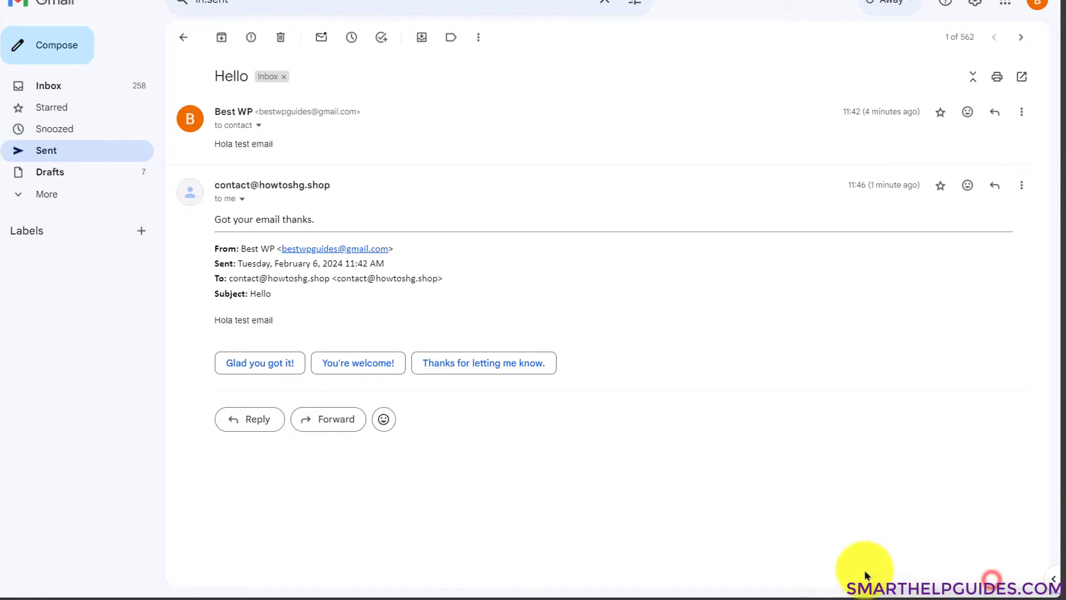
left_click_drag(293, 219, 241, 218)
left_click(240, 230)
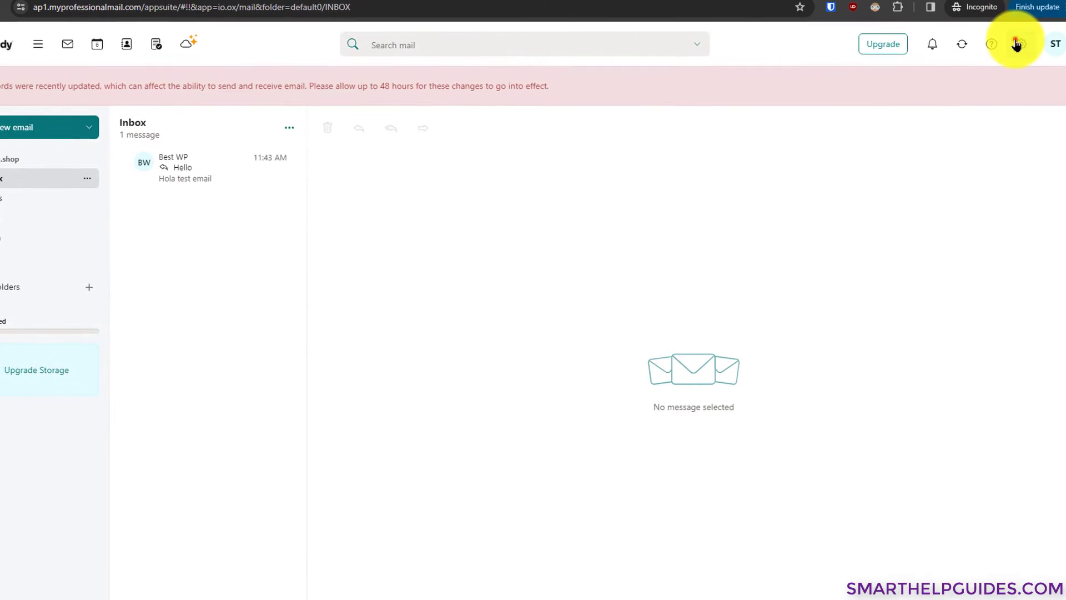
- Try the blue, city skyline and sunset themes, settling on the mountain landscape theme
left_click(1017, 45)
left_click(913, 126)
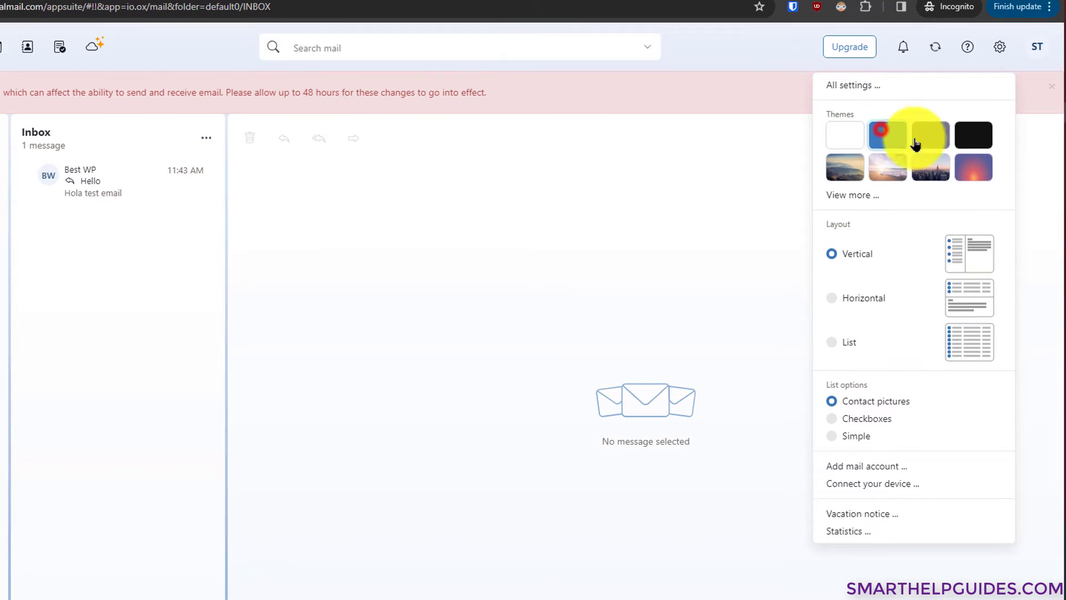
left_click(931, 166)
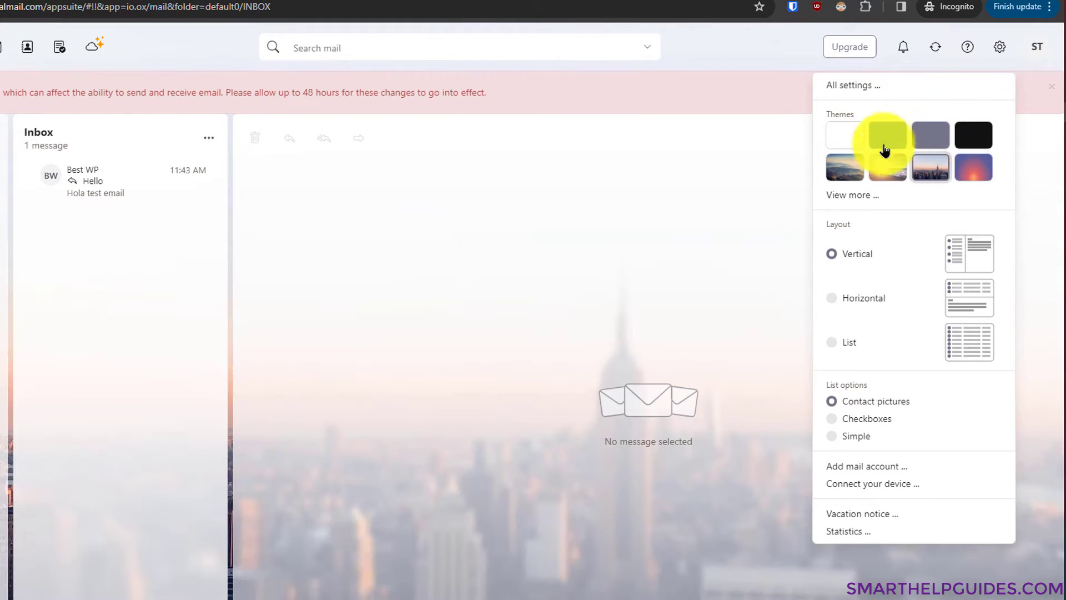
left_click(887, 165)
left_click(840, 170)
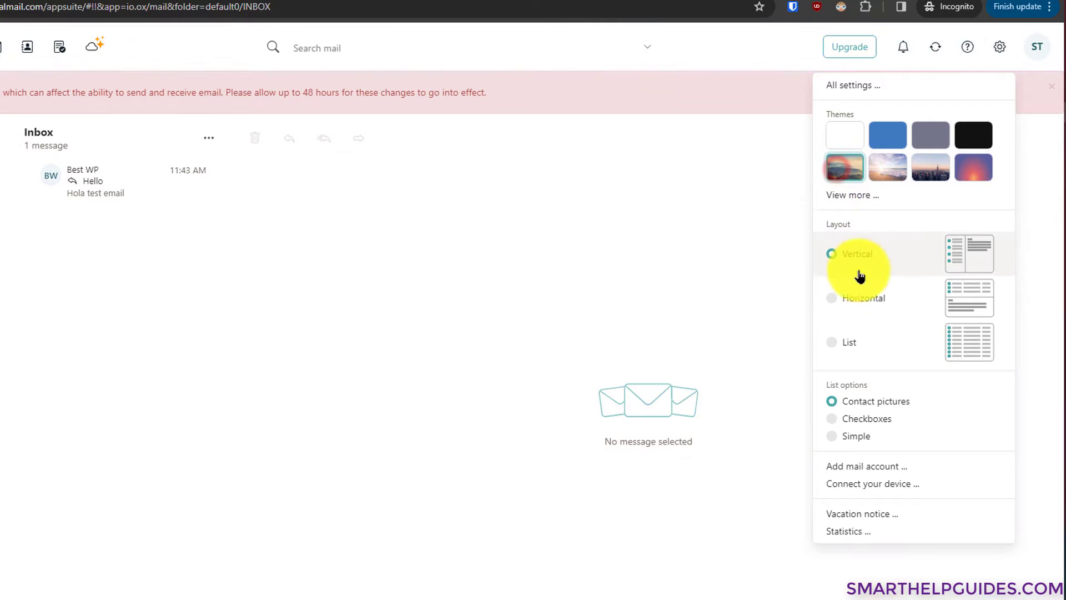
- Switch the reading layout to Horizontal, then back to Vertical
left_click(871, 301)
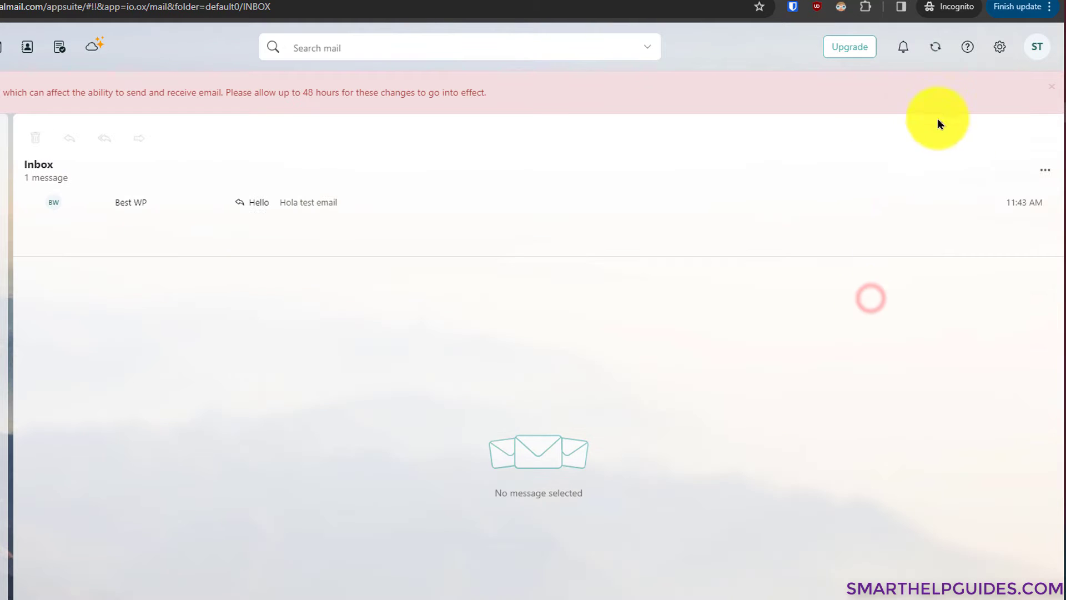
left_click(999, 50)
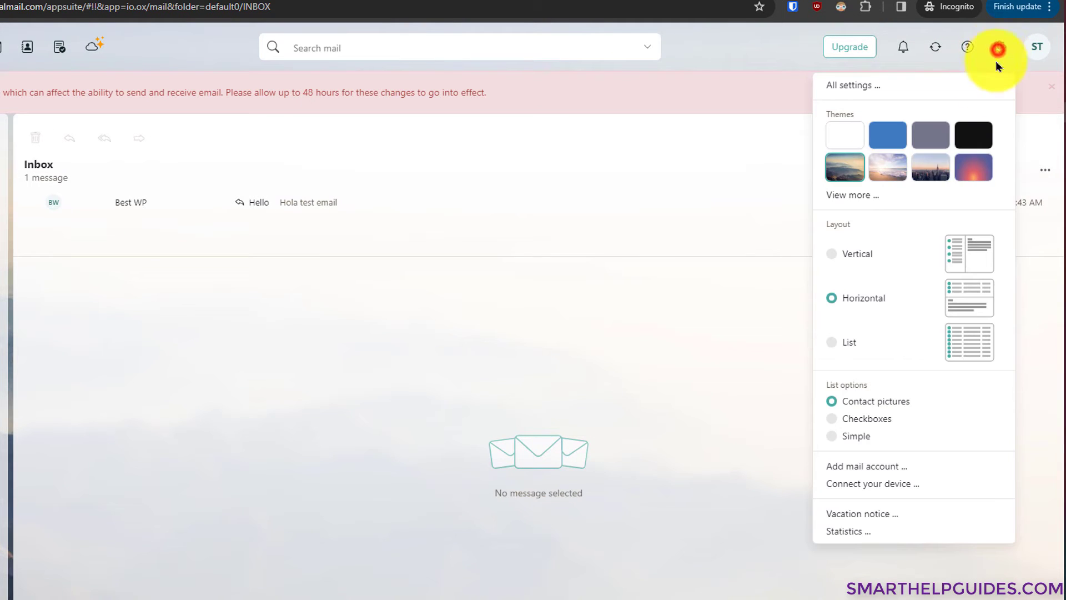
left_click(870, 249)
left_click(999, 48)
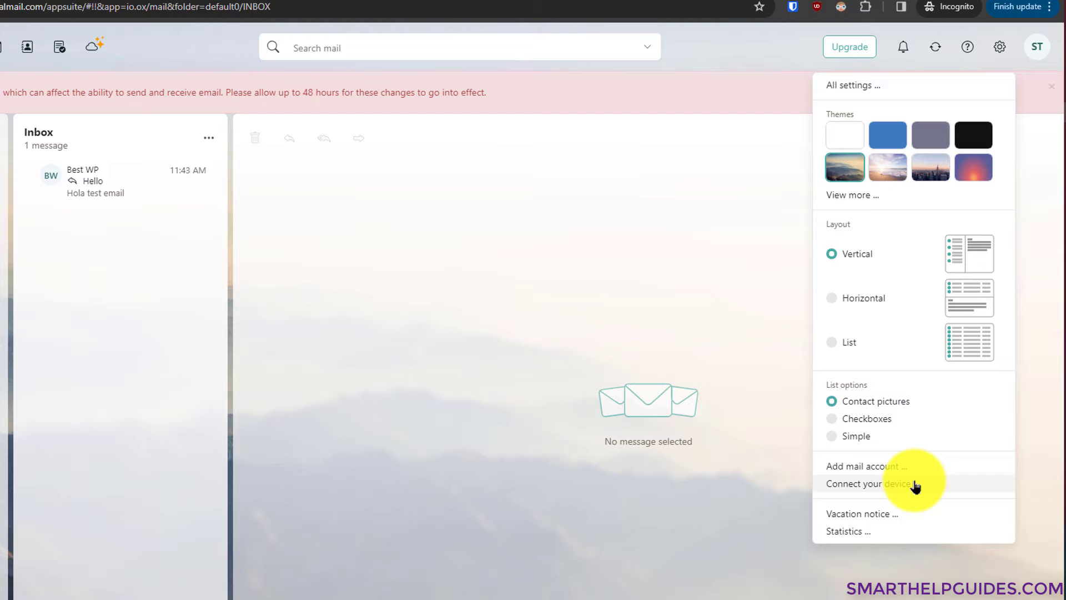
left_click(888, 491)
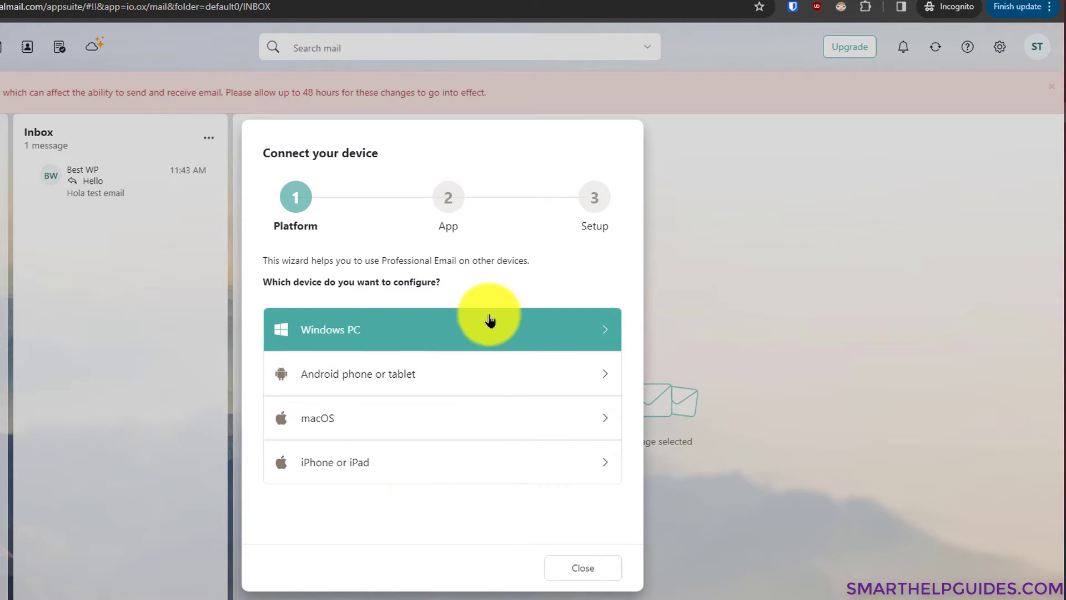
left_click(456, 369)
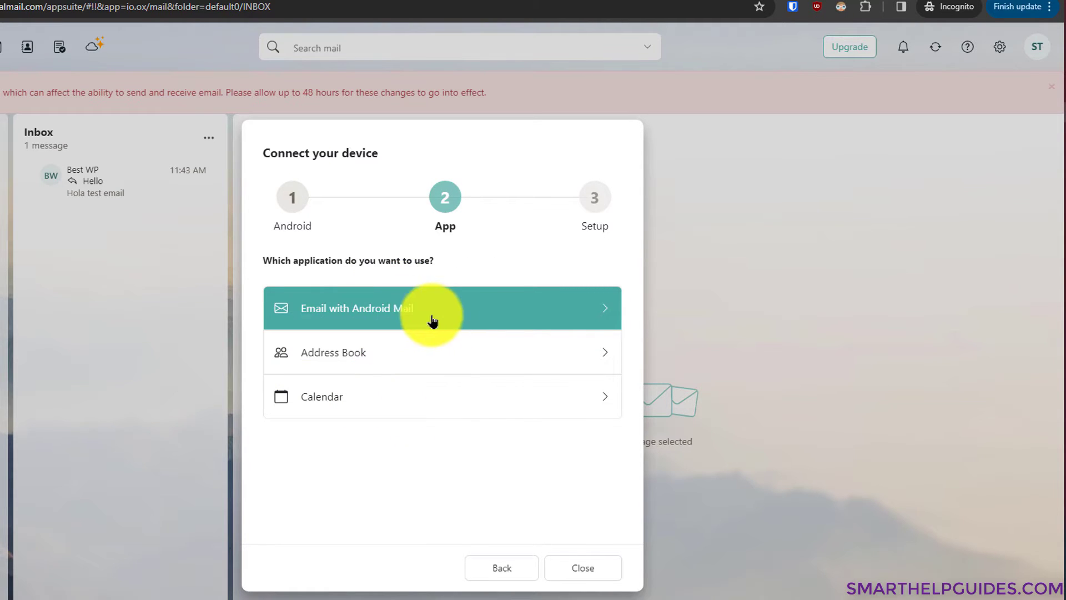
left_click(500, 566)
left_click(363, 421)
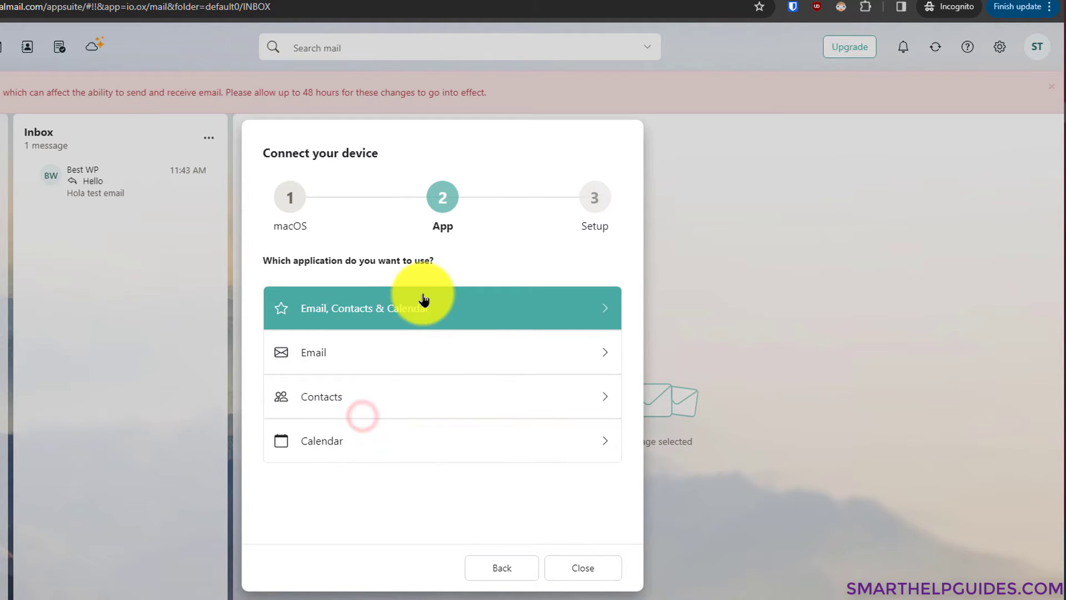
left_click(503, 568)
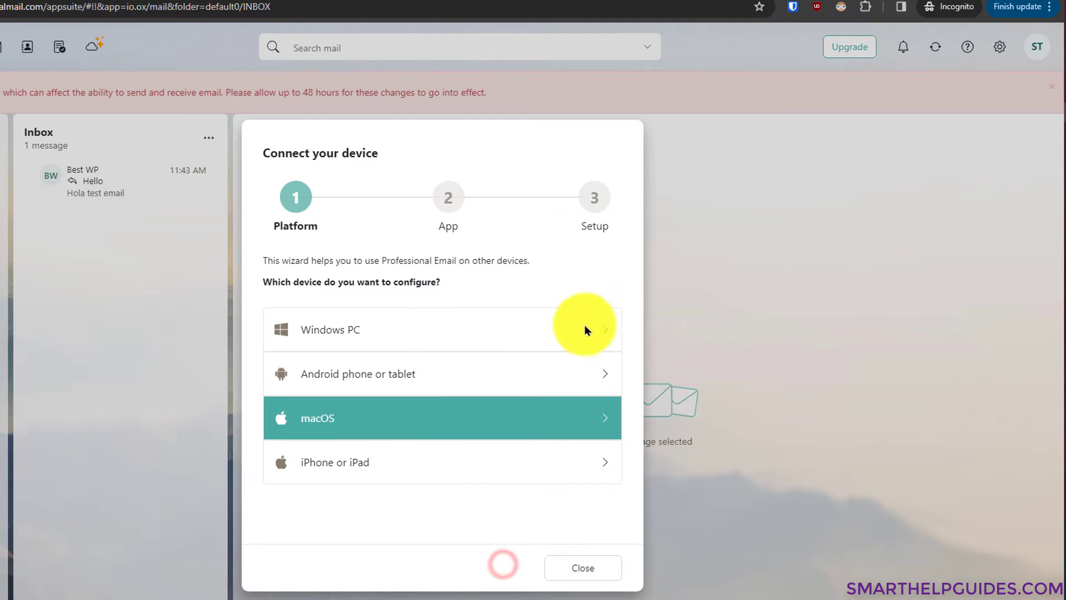
left_click(589, 564)
left_click(999, 47)
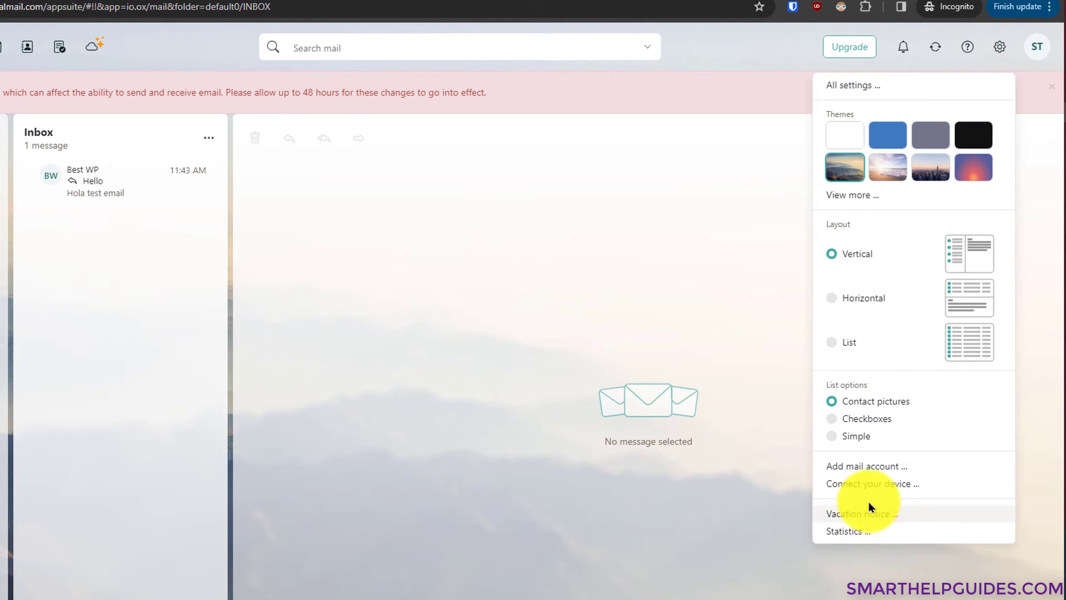
- Check the Inbox statistics and the ST account options menu, then close both
left_click(872, 534)
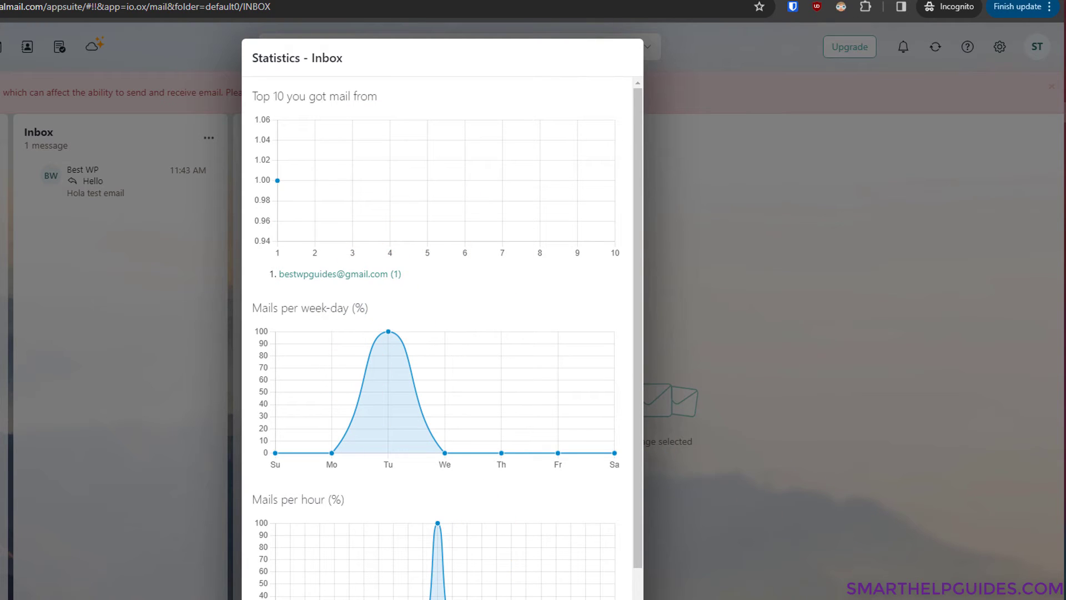
key("Escape")
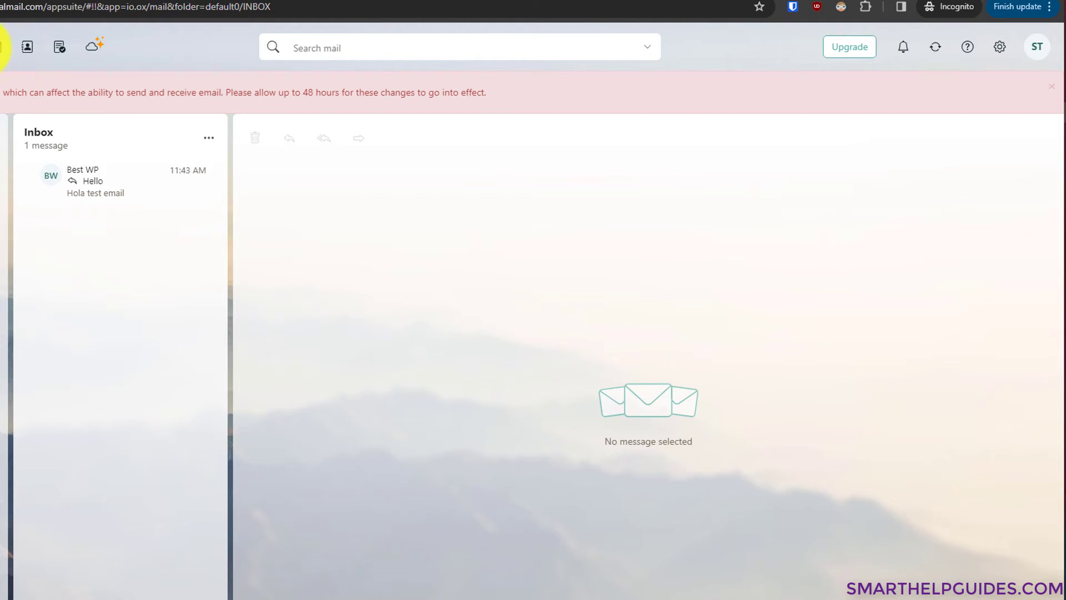
left_click(1036, 48)
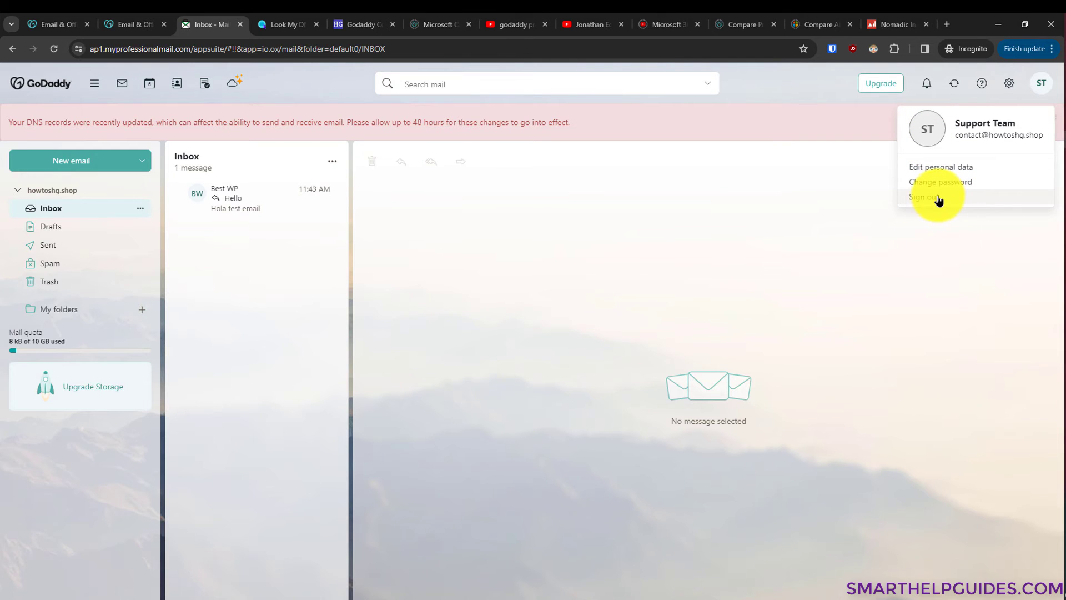
left_click(520, 248)
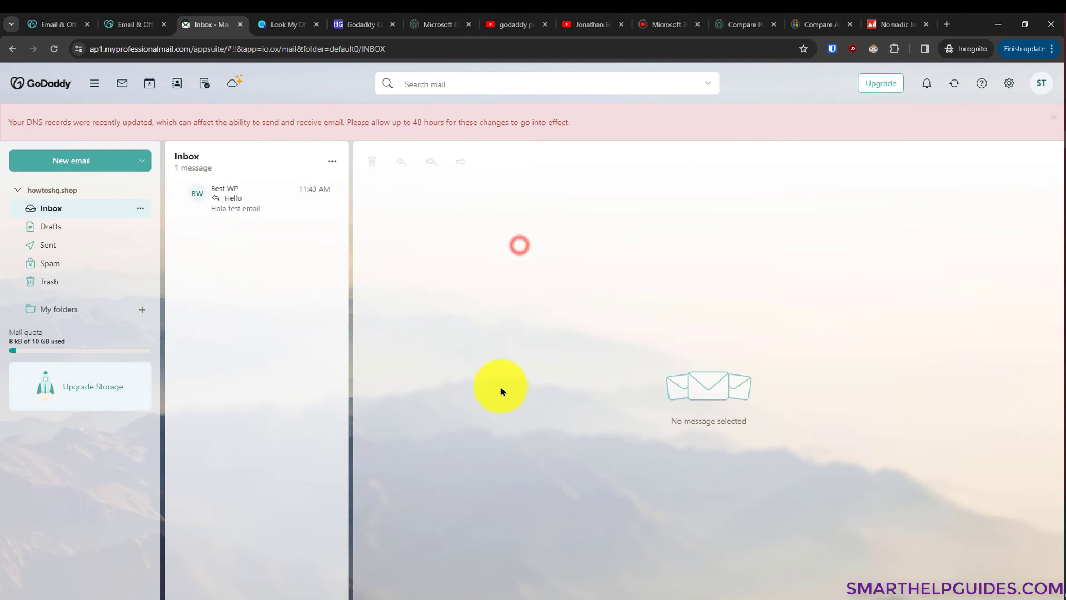